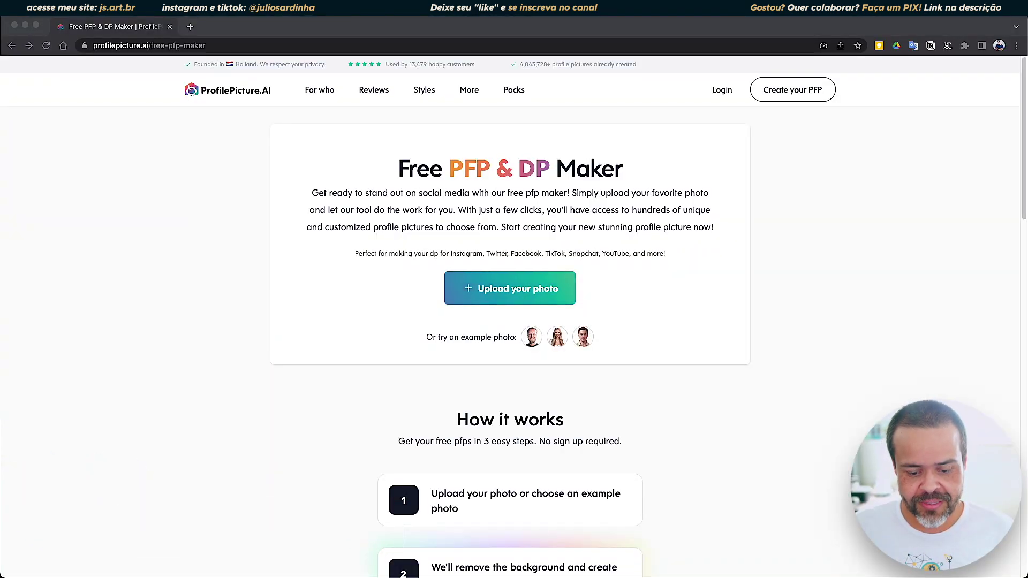
- Preview js-selfie.jpg from the Selfies folder, then upload it to generate the circular profile-picture grid
left_click(760, 324)
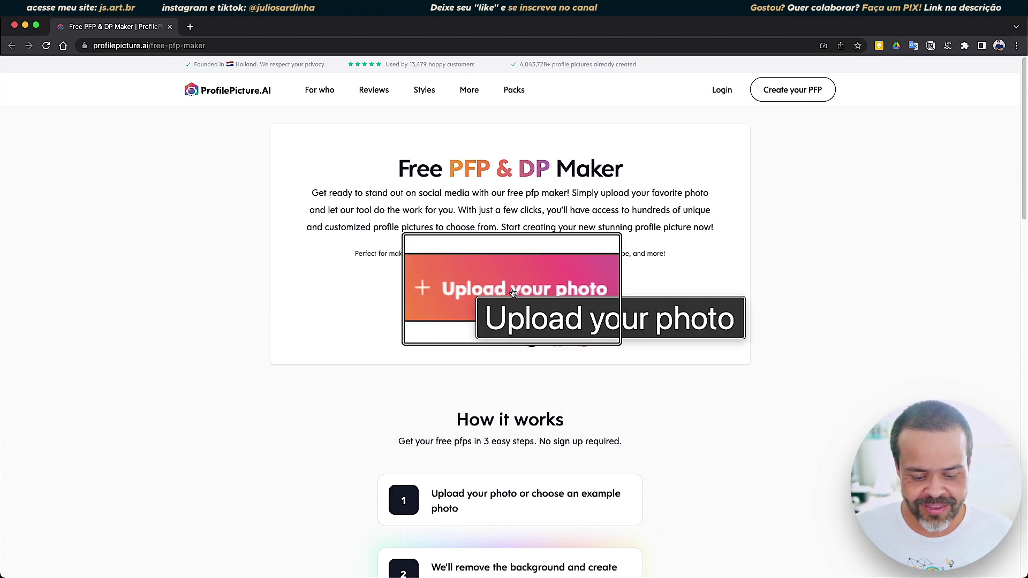
left_click(529, 291)
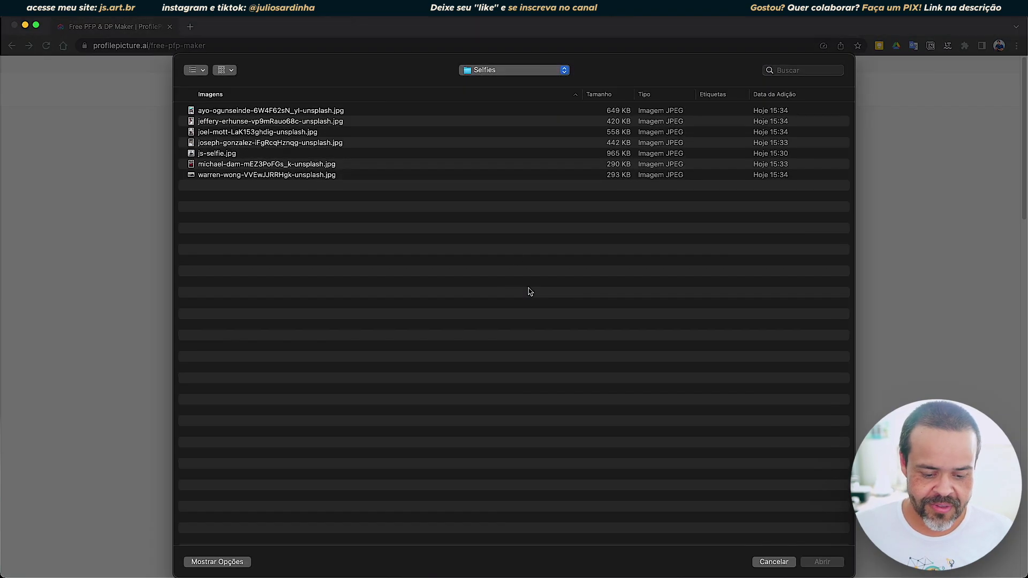
left_click(231, 155)
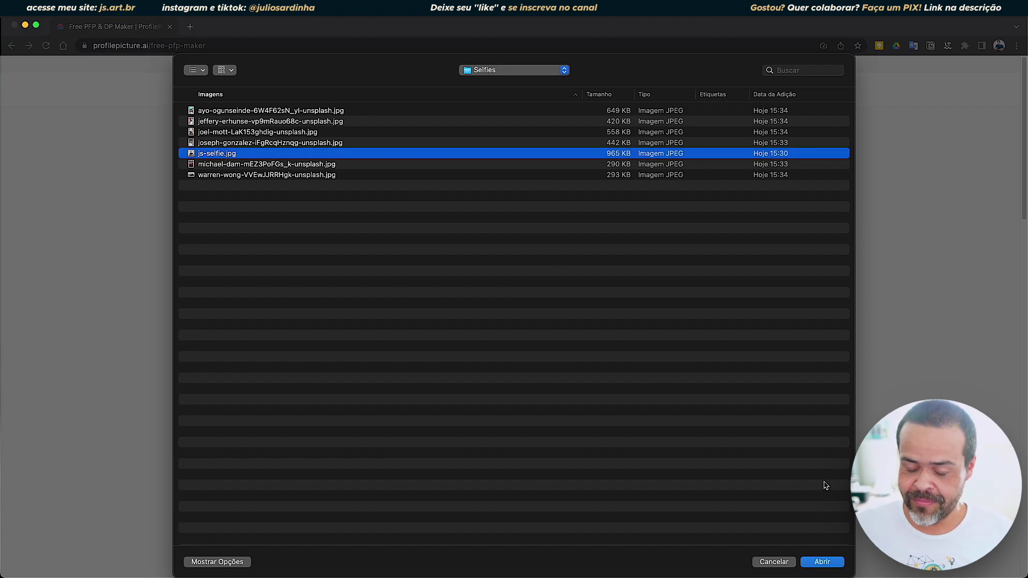
key("space")
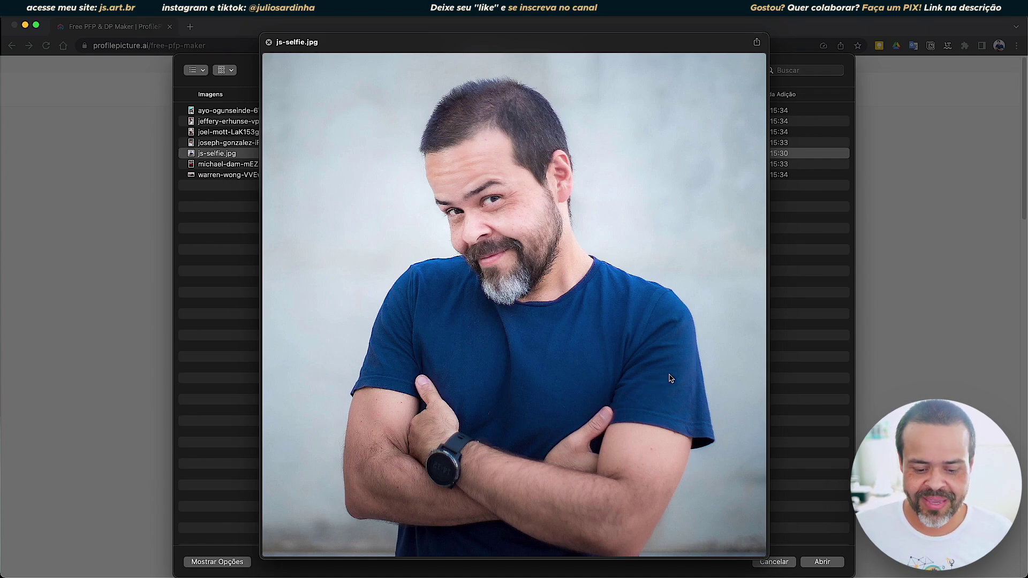
key("space")
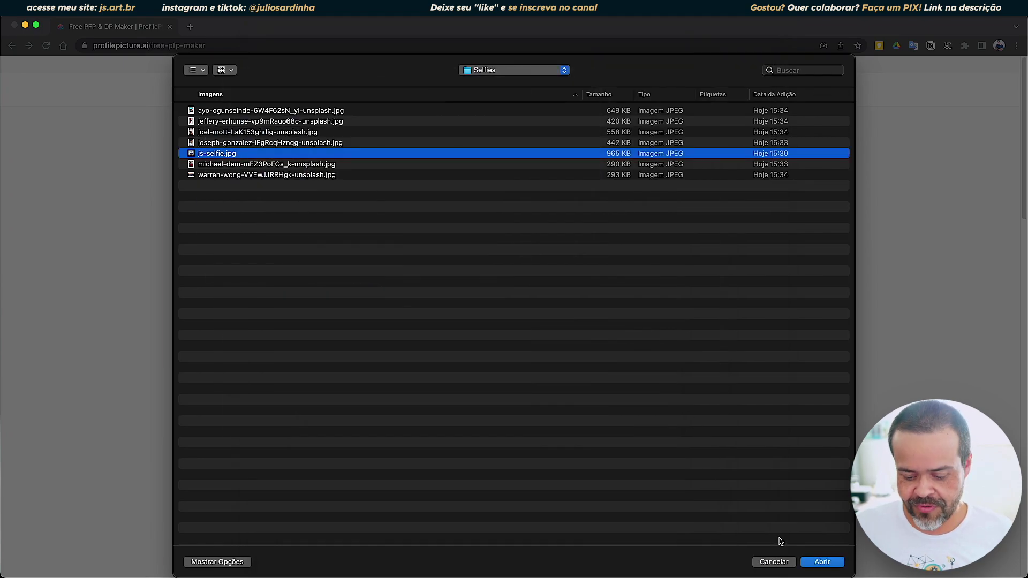
left_click(822, 560)
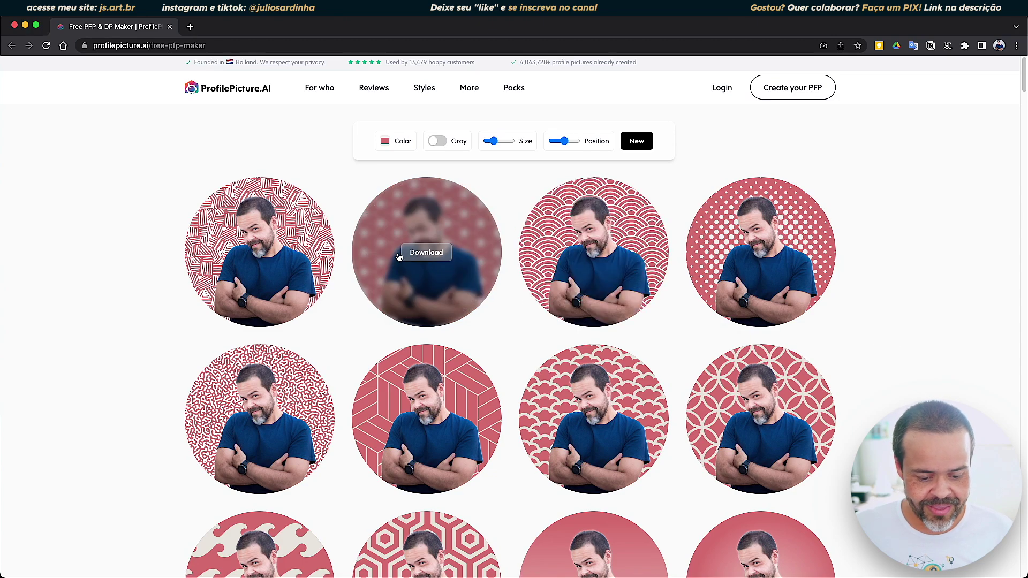
scroll(200, 216, "down", 1)
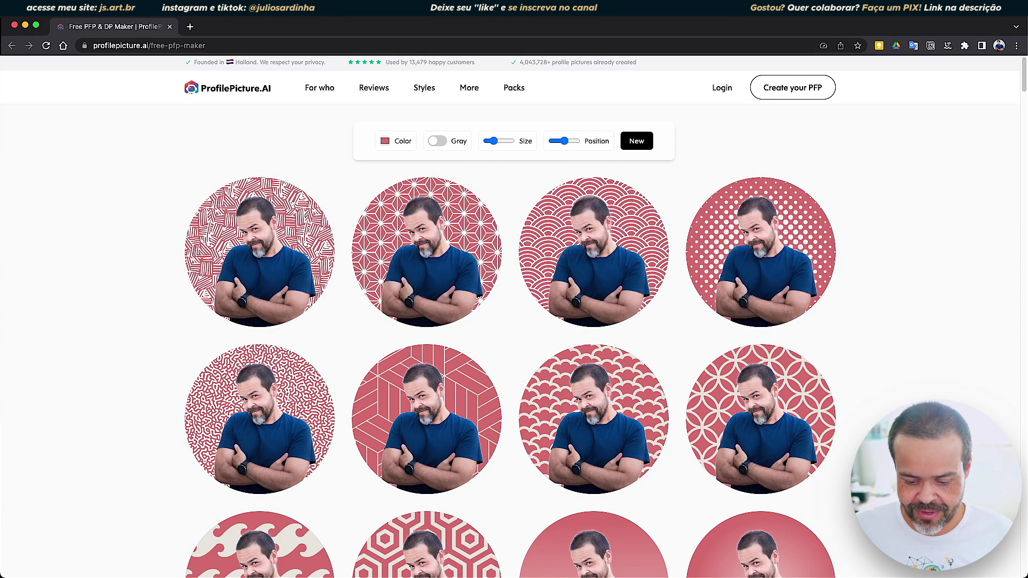
scroll(885, 408, "down", 4)
scroll(885, 408, "down", 4)
scroll(885, 408, "down", 5)
scroll(885, 408, "down", 5)
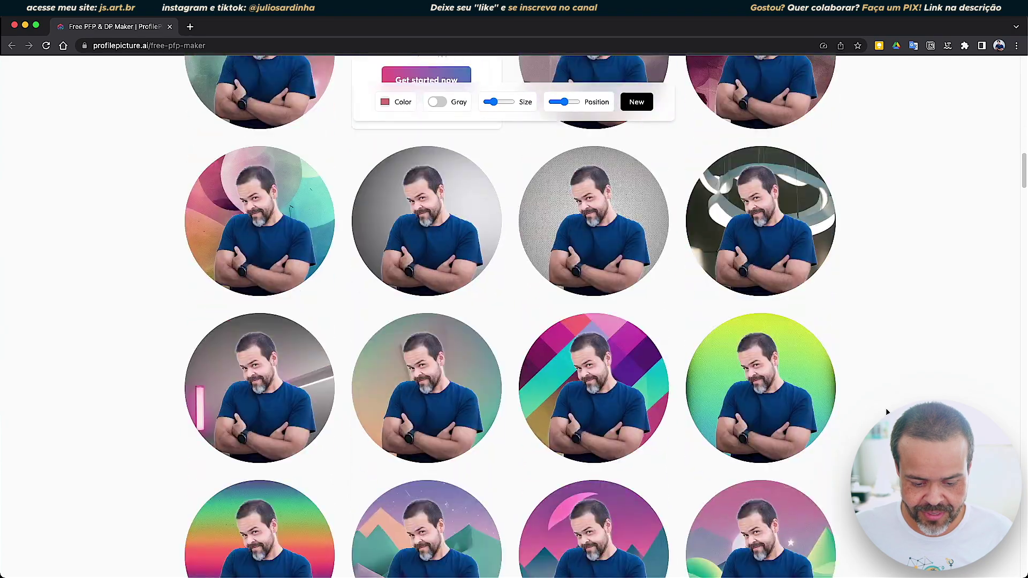
scroll(885, 408, "down", 4)
scroll(886, 408, "down", 4)
scroll(886, 408, "down", 4)
scroll(885, 408, "down", 4)
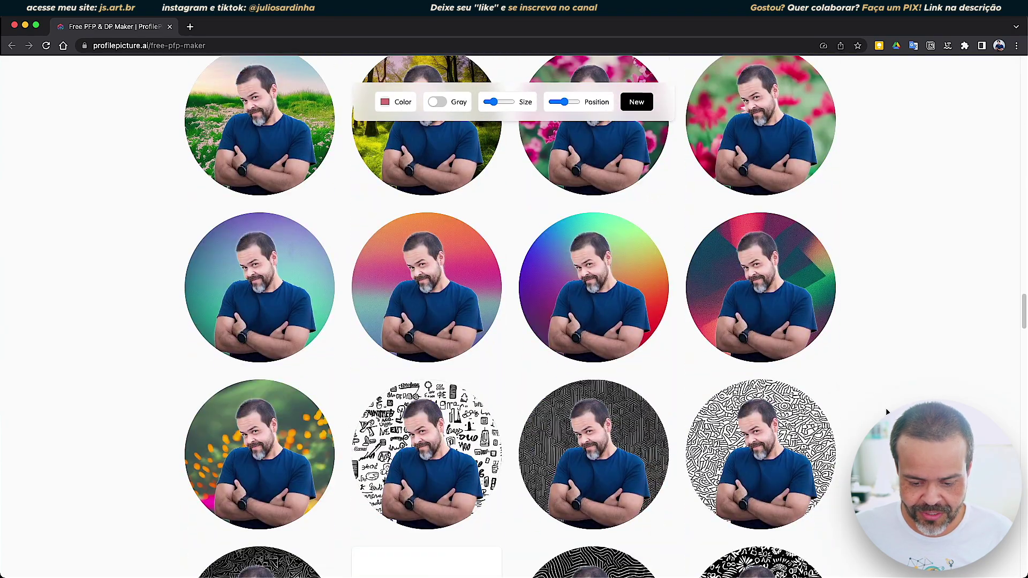
scroll(885, 407, "down", 4)
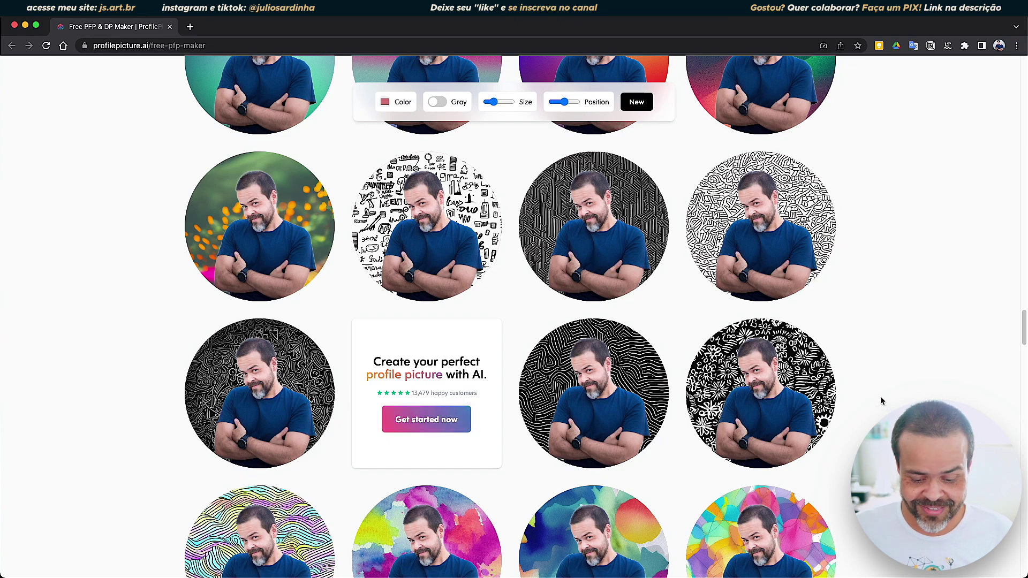
scroll(883, 408, "down", 3)
scroll(880, 408, "down", 3)
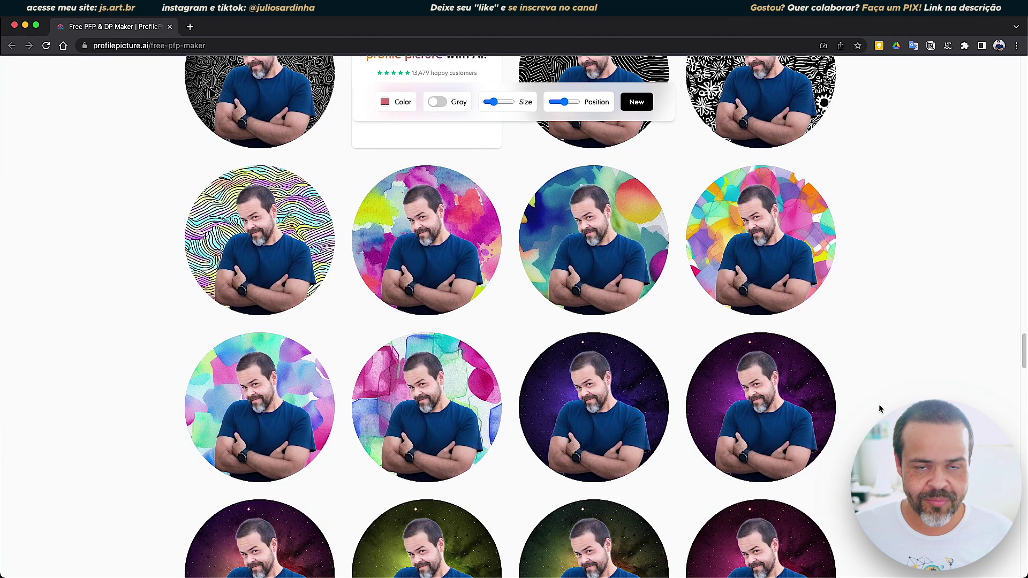
scroll(514, 321, "up", 5)
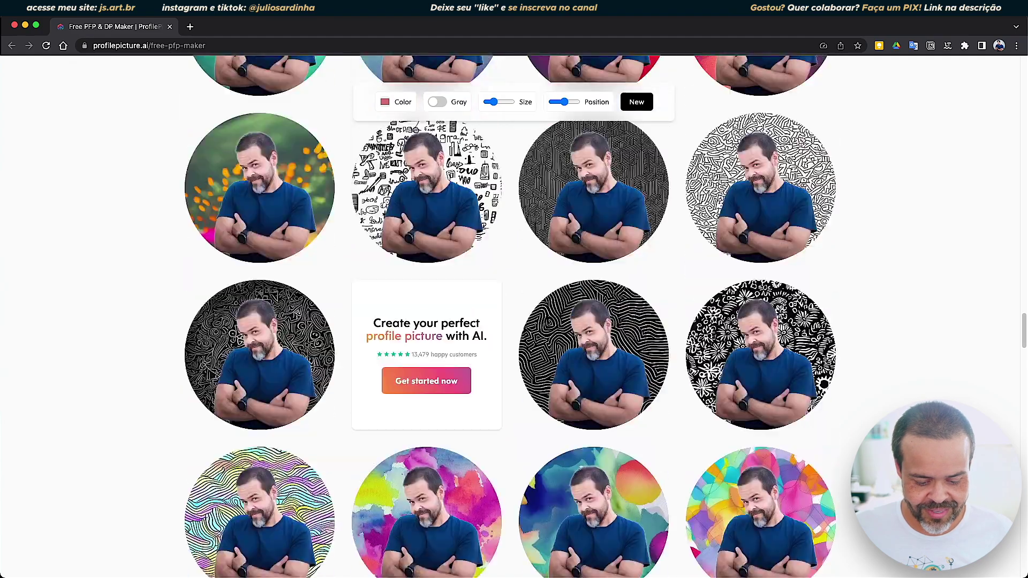
scroll(513, 321, "up", 5)
scroll(514, 321, "up", 5)
scroll(514, 321, "up", 5)
scroll(871, 400, "up", 5)
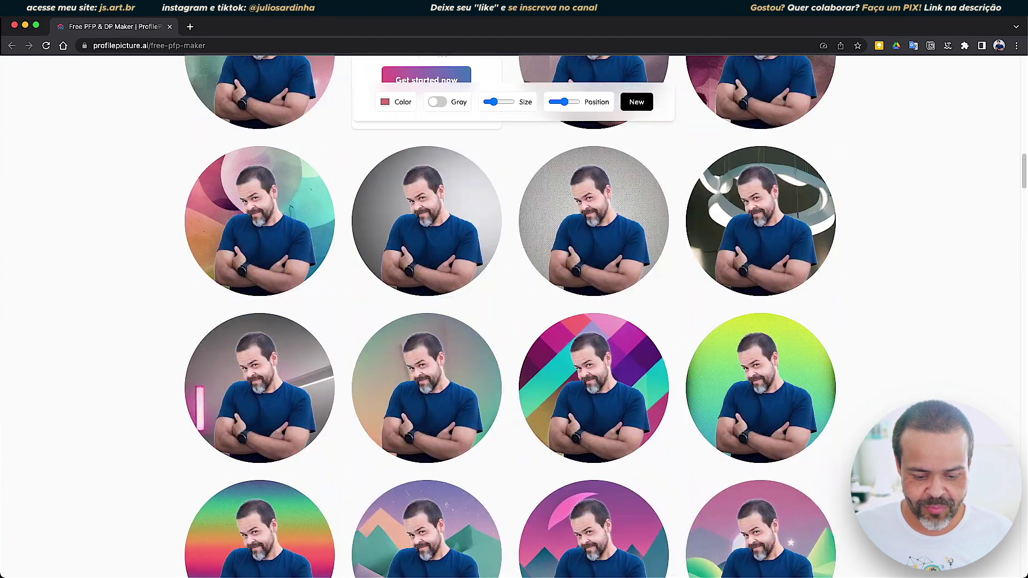
scroll(871, 400, "up", 5)
scroll(871, 401, "up", 5)
scroll(872, 401, "up", 3)
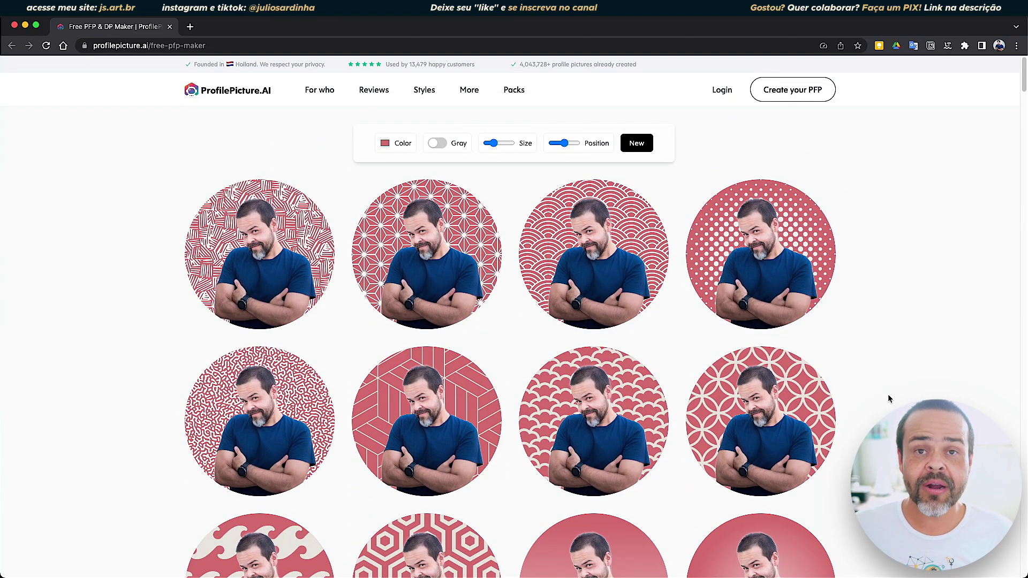
- Set the pattern backgrounds to light blue (RGB 47, 171, 249) and turn on Gray for black-and-white portraits
left_click(385, 143)
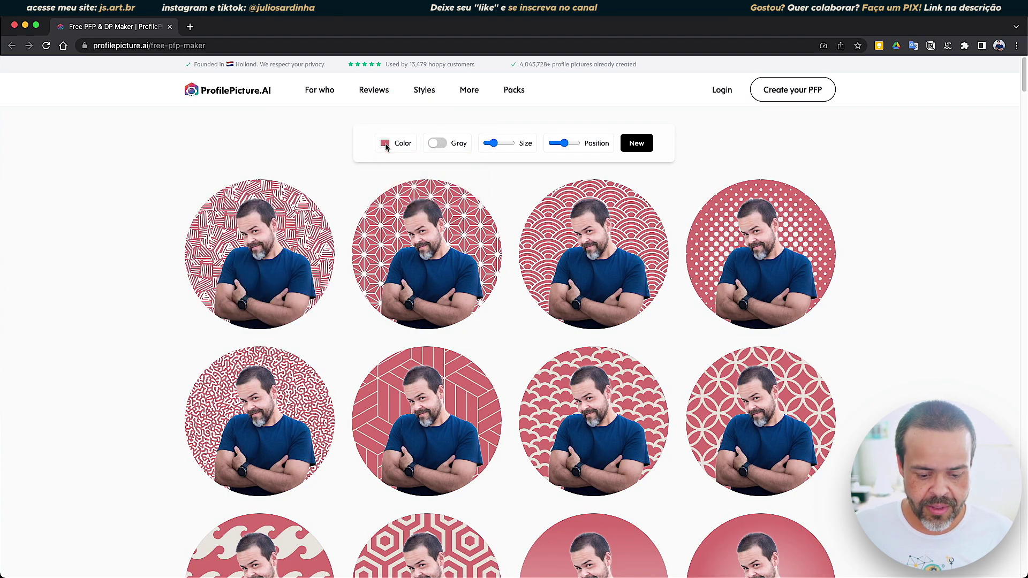
left_click(467, 164)
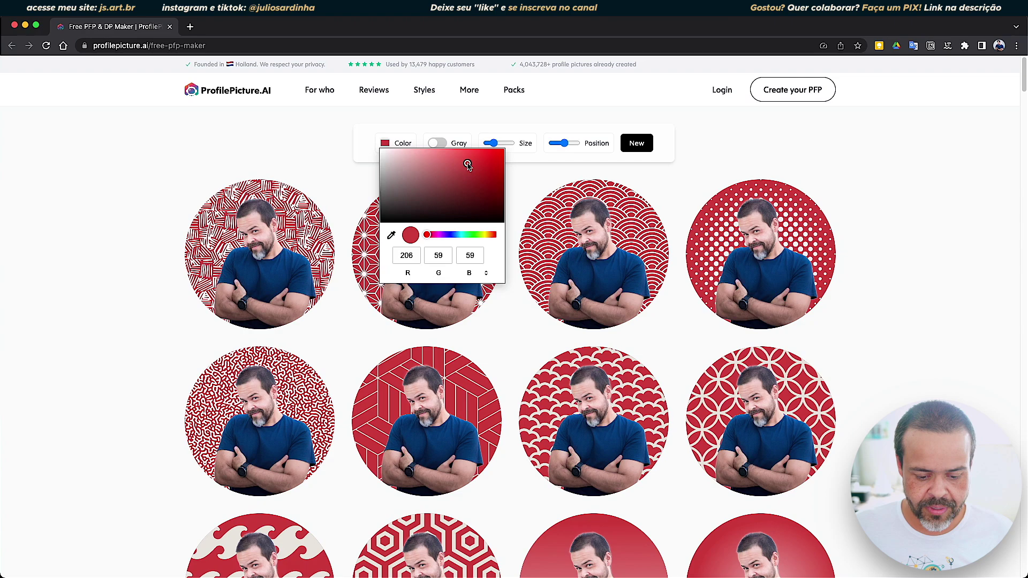
left_click(449, 235)
left_click_drag(450, 238, 458, 236)
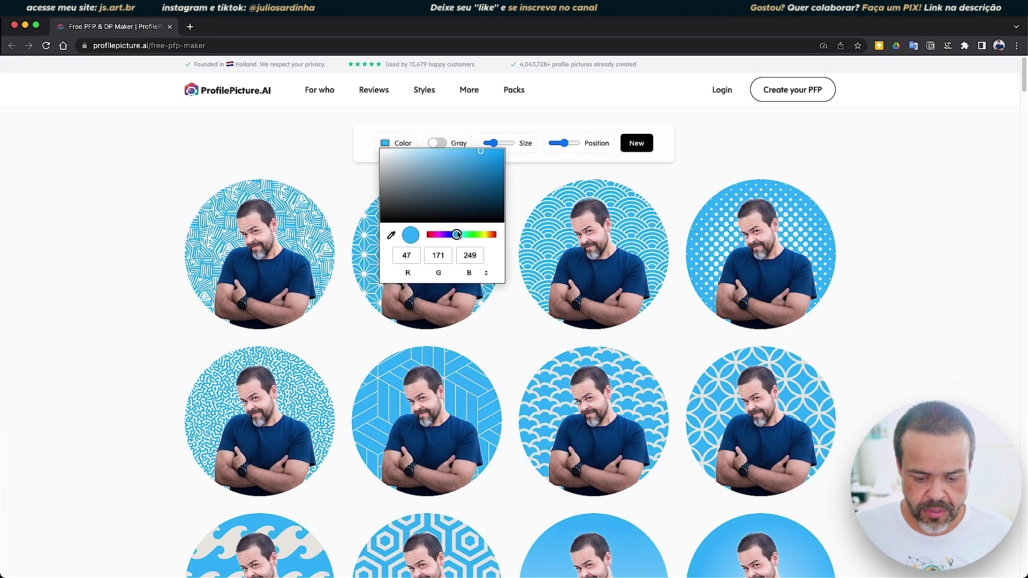
left_click(438, 144)
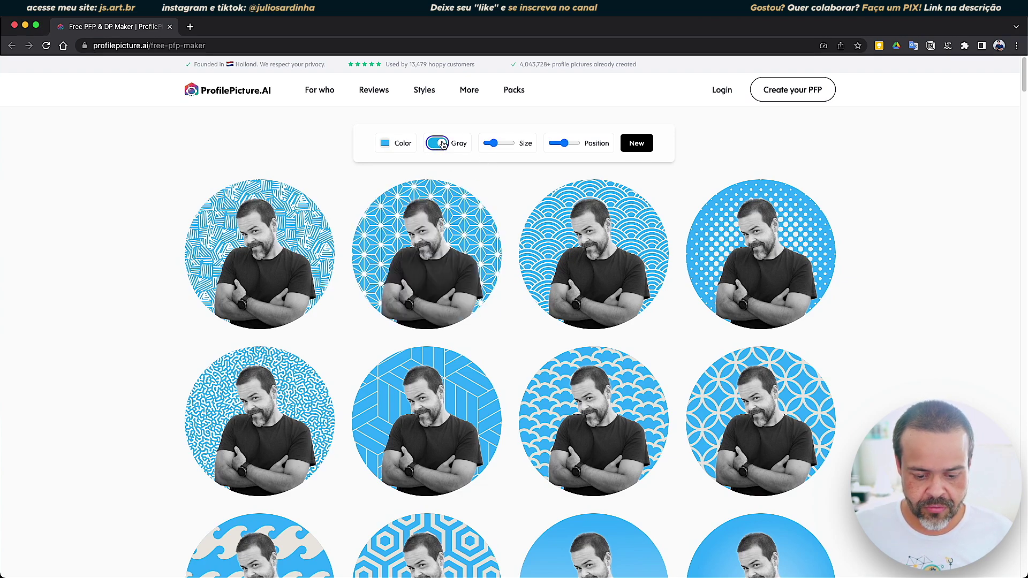
- Use the Size and Position sliders to resize the man so his whole head shows, shifted right in every circle
left_click_drag(497, 145, 502, 148)
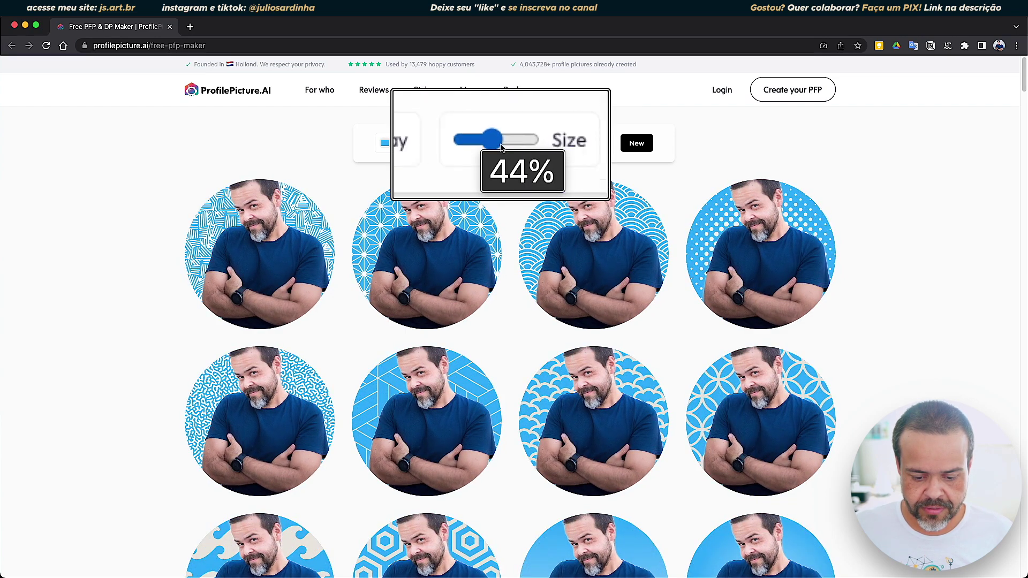
left_click_drag(502, 147, 498, 146)
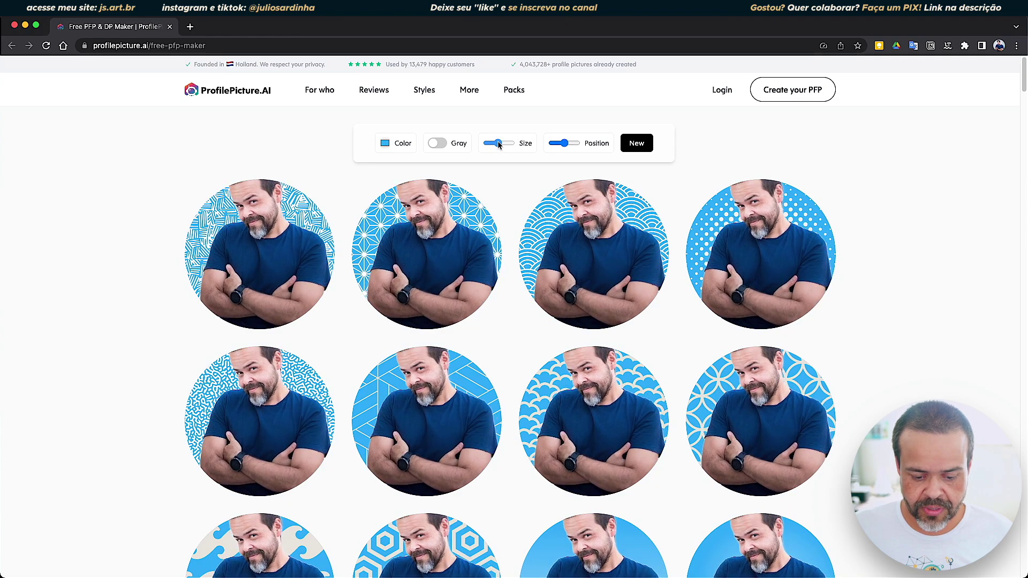
left_click_drag(565, 143, 565, 145)
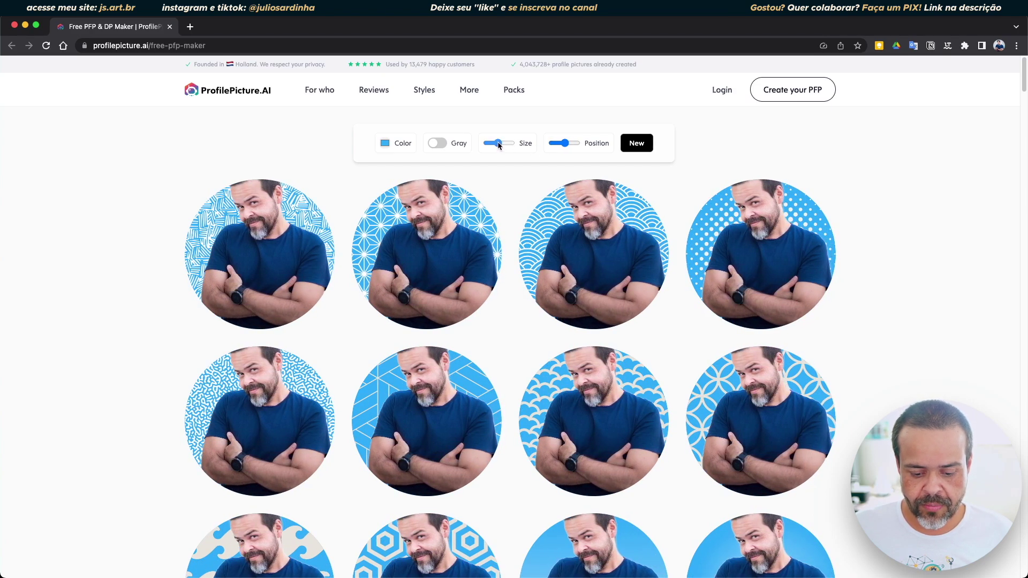
left_click_drag(498, 145, 502, 144)
mouse_move(593, 254)
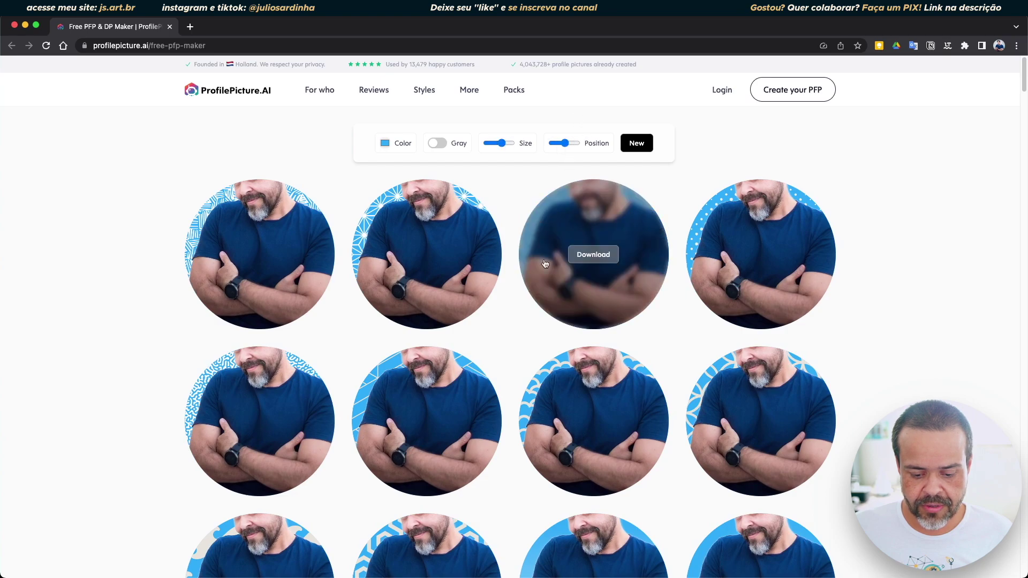
left_click(565, 143)
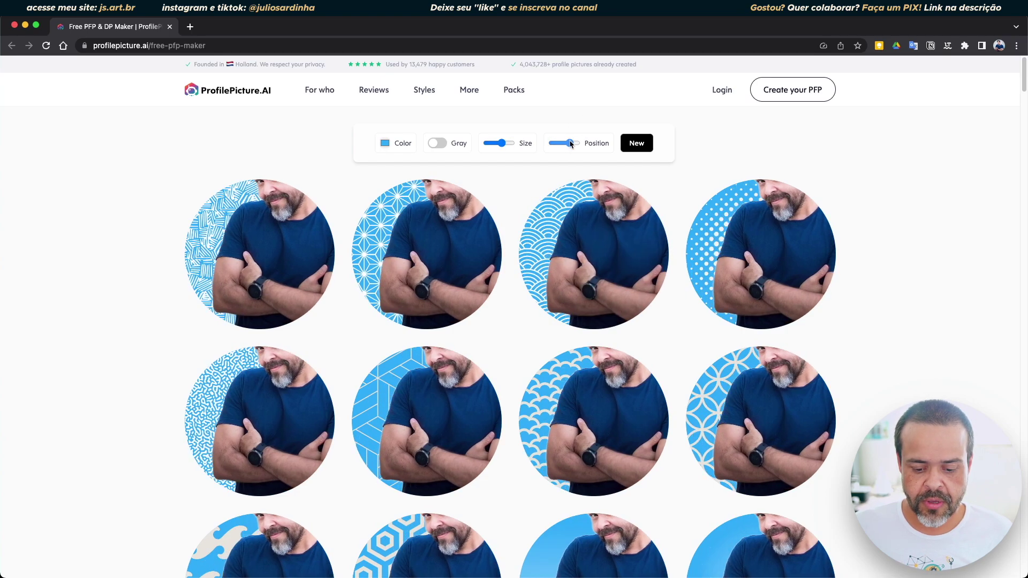
left_click_drag(501, 143, 496, 143)
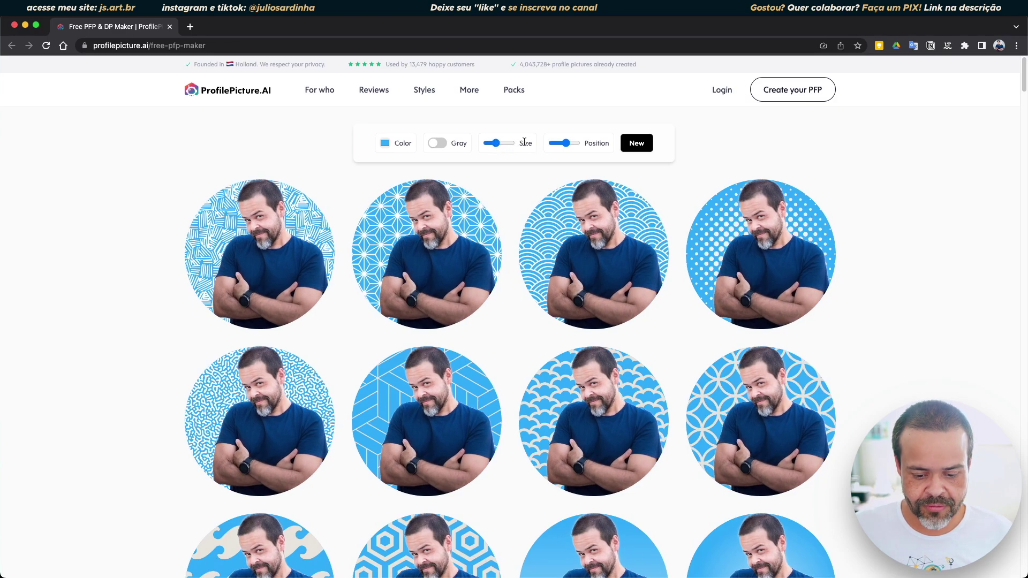
left_click_drag(562, 146, 567, 152)
- Cancel saving a generated profile picture and return to the top of the blue-patterned grid
scroll(646, 278, "down", 8)
mouse_move(592, 156)
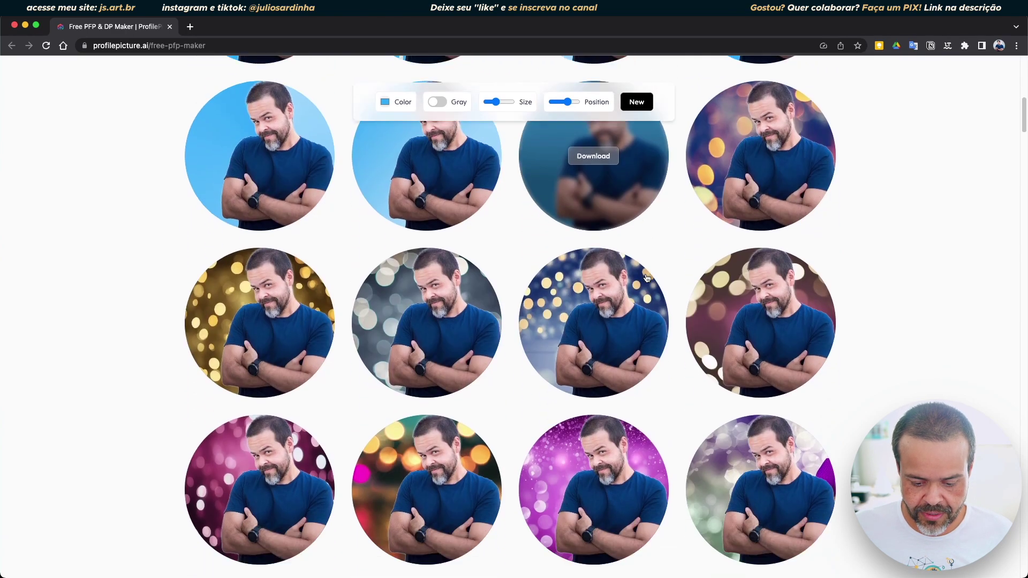
scroll(645, 278, "down", 6)
scroll(519, 293, "down", 3)
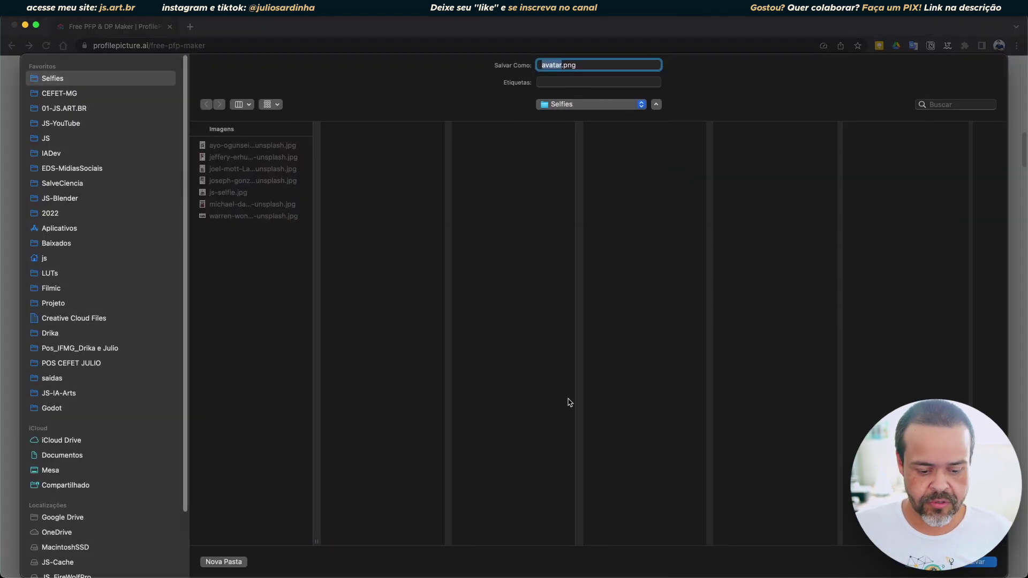
key("Return")
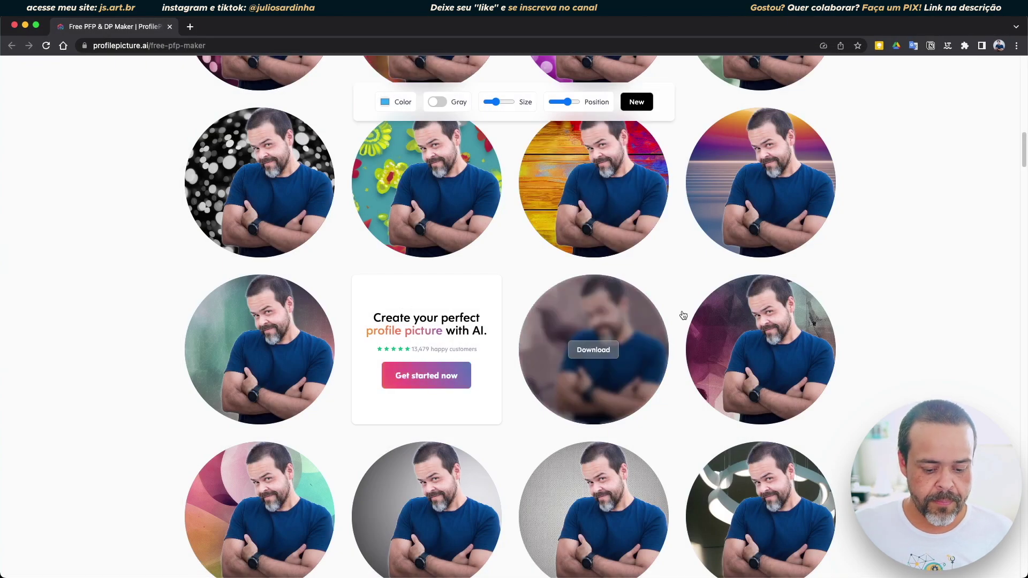
scroll(823, 322, "up", 10)
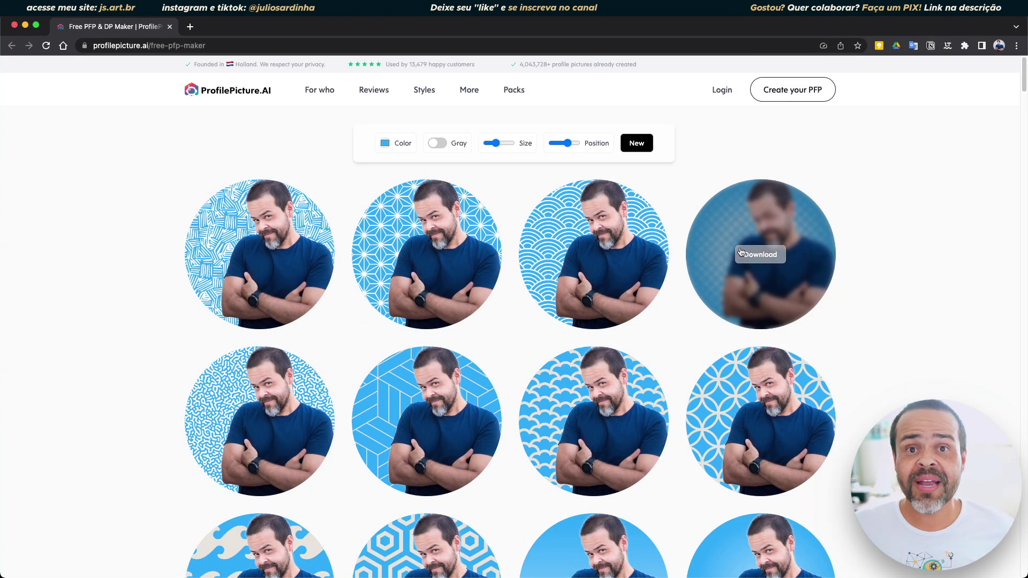
- Start a new set, preview the Selfies photos and select the woman in the white fleece
left_click(637, 143)
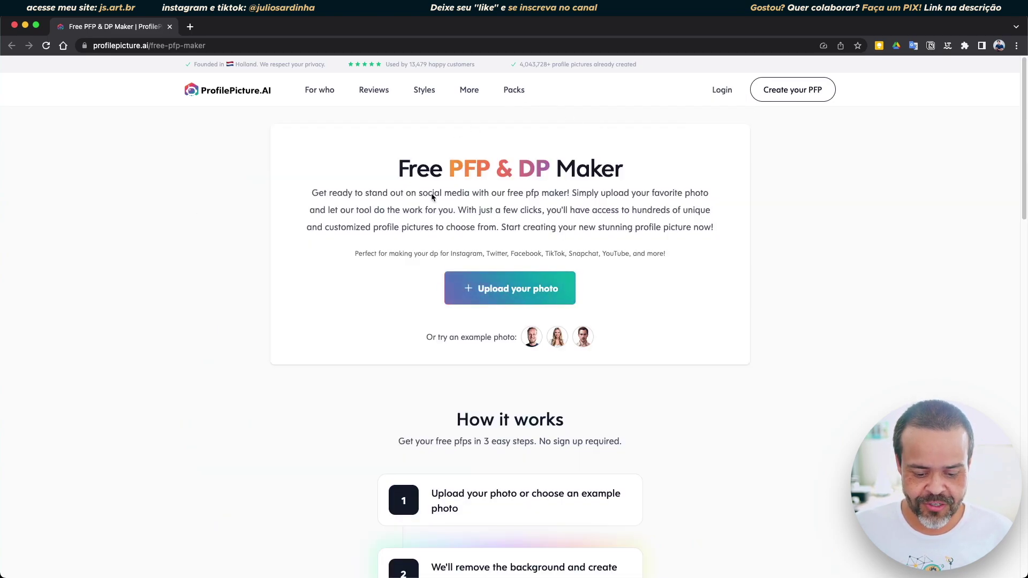
left_click(510, 287)
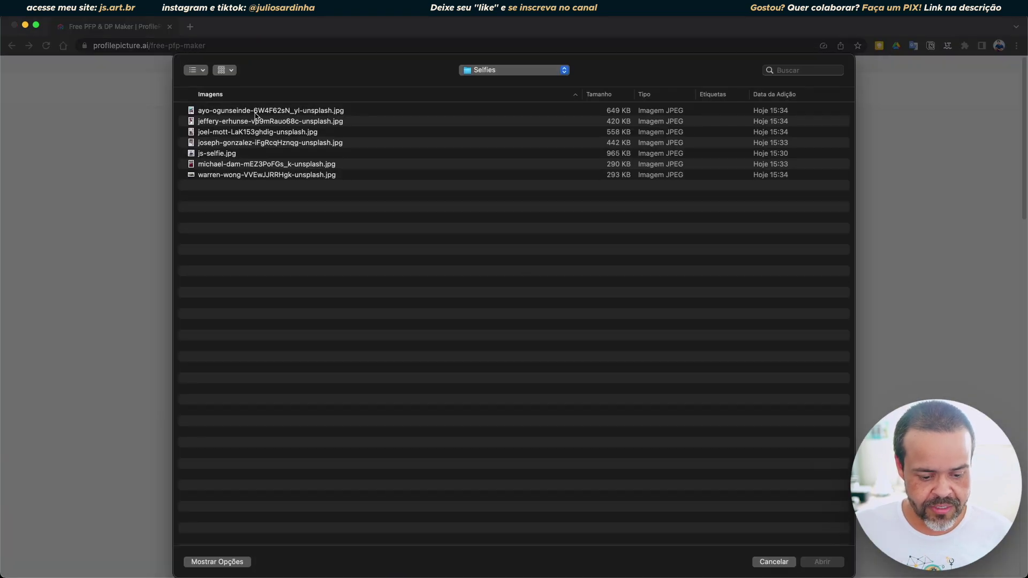
left_click(255, 114)
key("space")
key("Down")
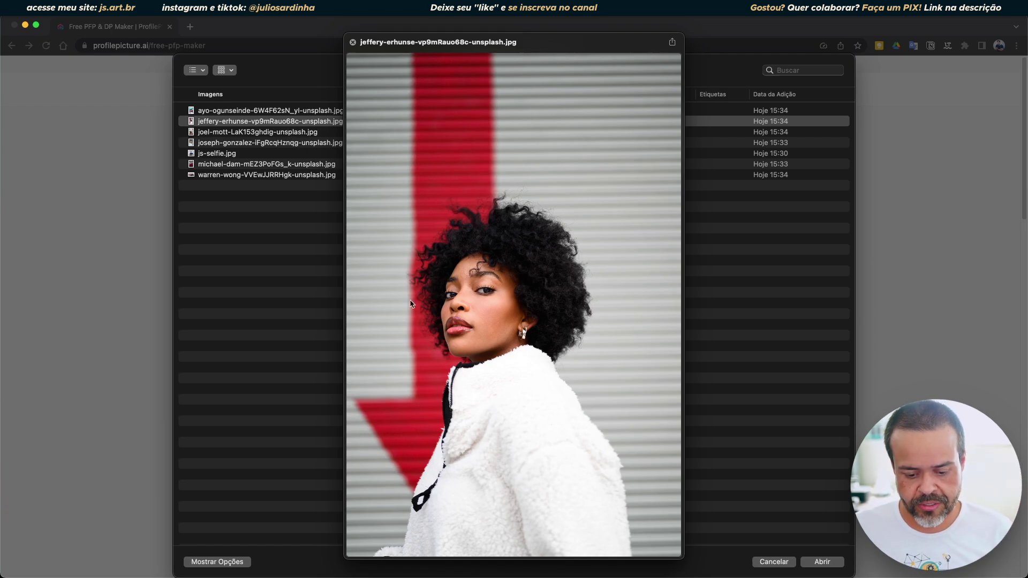
key("space")
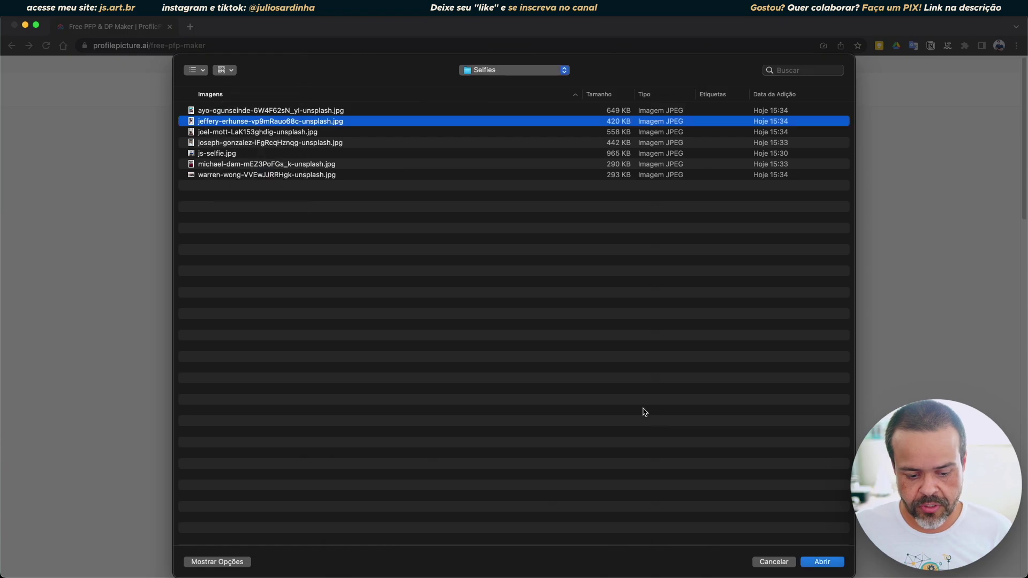
key("space")
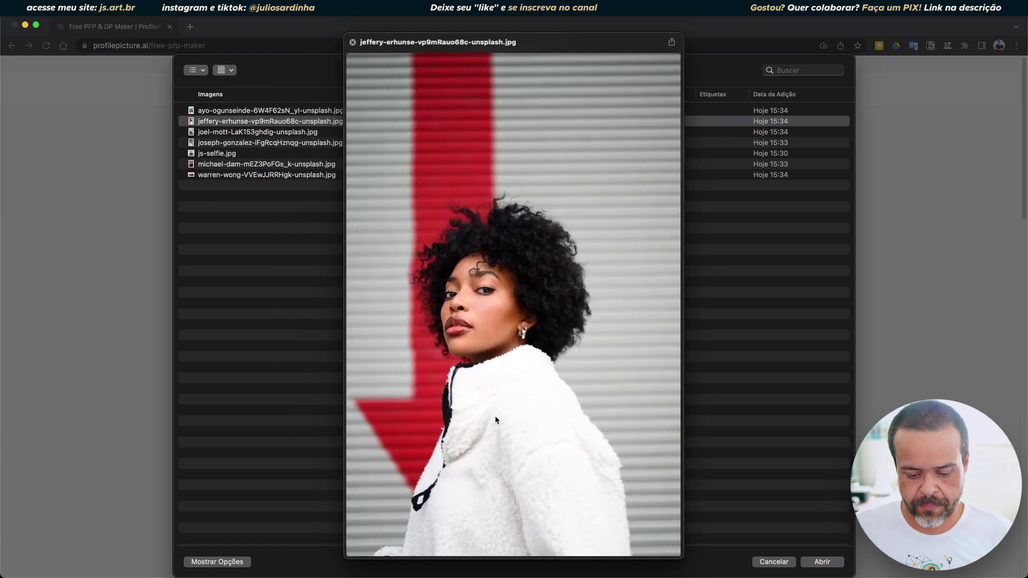
key("space")
- Upload the woman's photo, then make her slightly smaller and shift her left in every circle
left_click(819, 562)
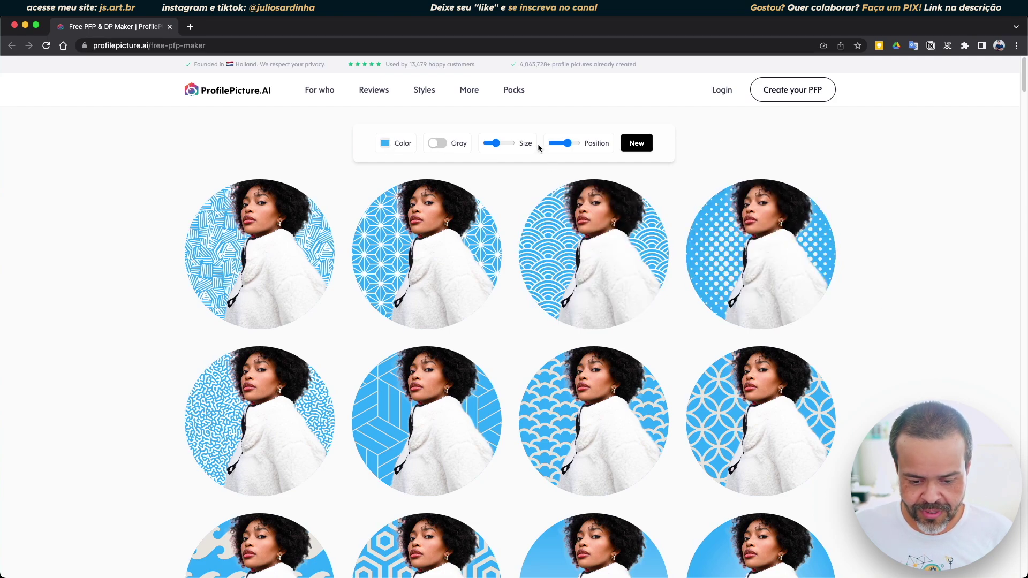
left_click(494, 148)
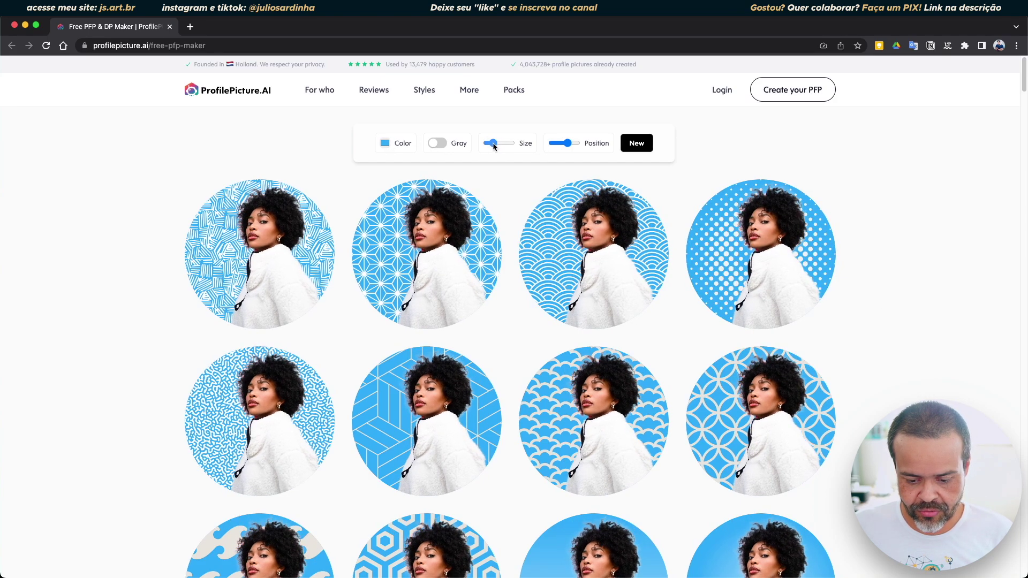
left_click(563, 143)
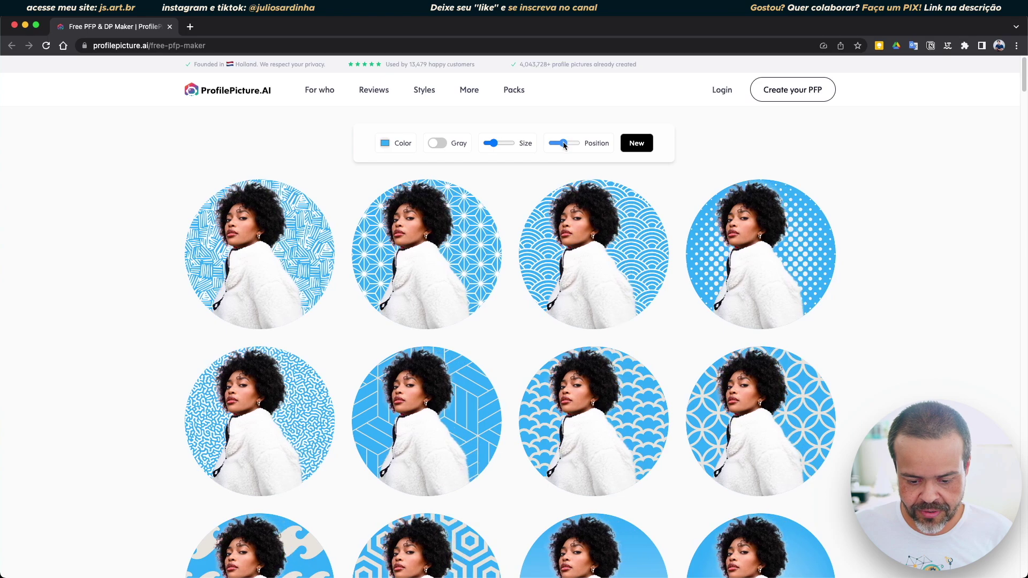
left_click(565, 143)
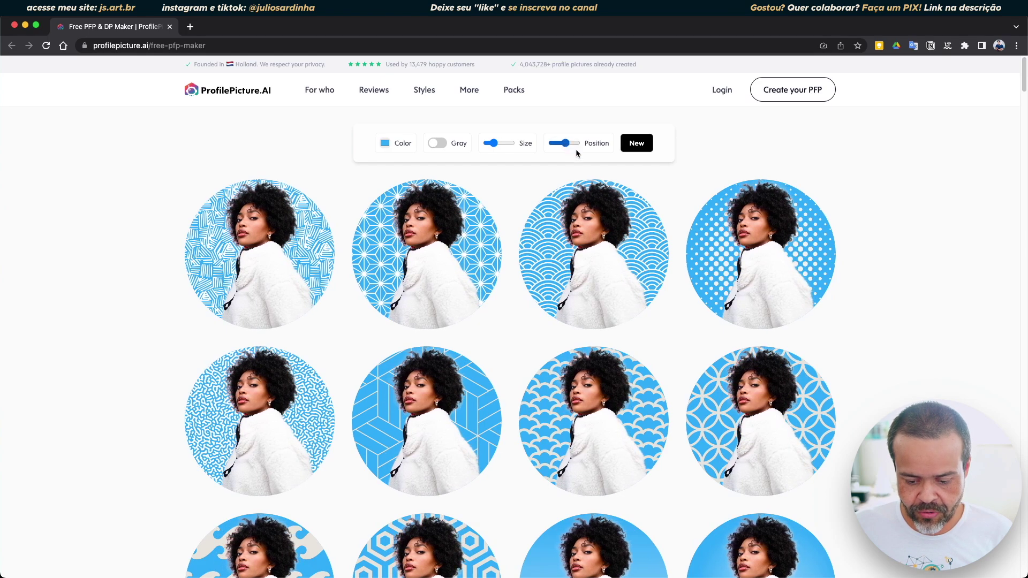
- Scroll through the woman's pattern, galaxy, flower, doodle, watercolor and gradient pictures, then back up
scroll(964, 396, "down", 5)
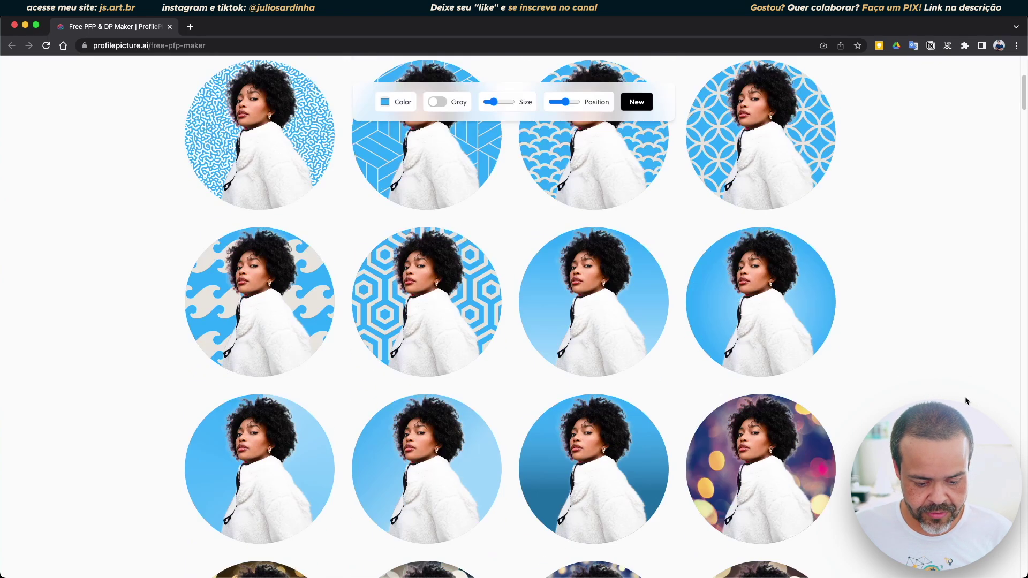
scroll(961, 395, "down", 5)
scroll(956, 396, "down", 5)
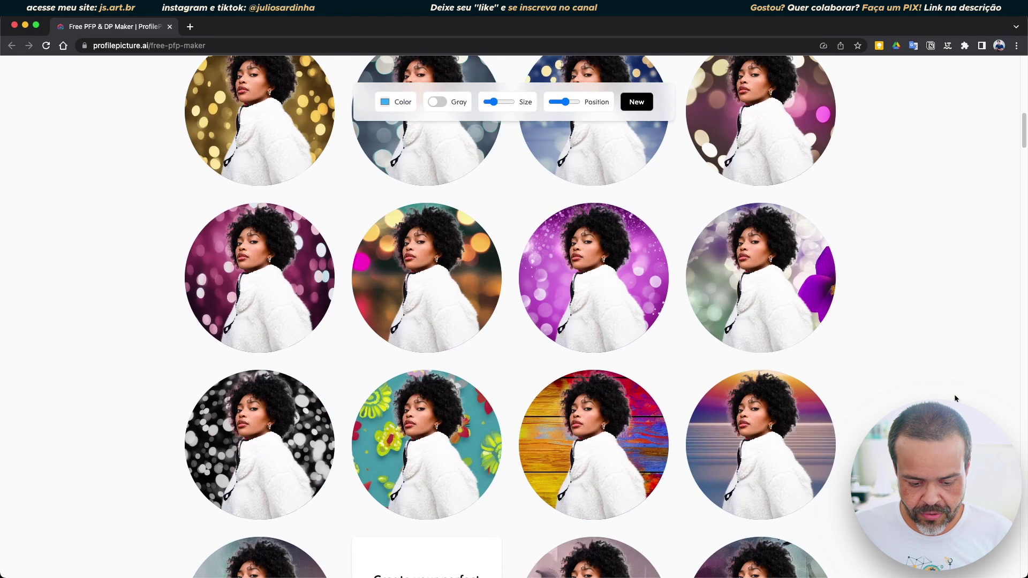
mouse_move(479, 264)
left_mouse_down()
mouse_move(281, 200)
mouse_move(187, 188)
left_mouse_up()
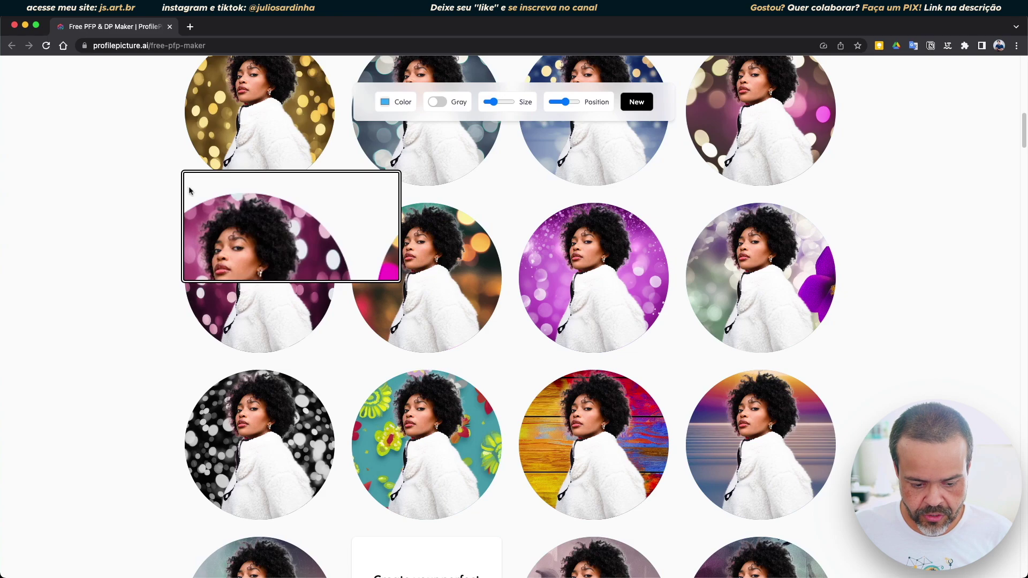
mouse_move(259, 277)
left_click_drag(330, 242, 300, 240)
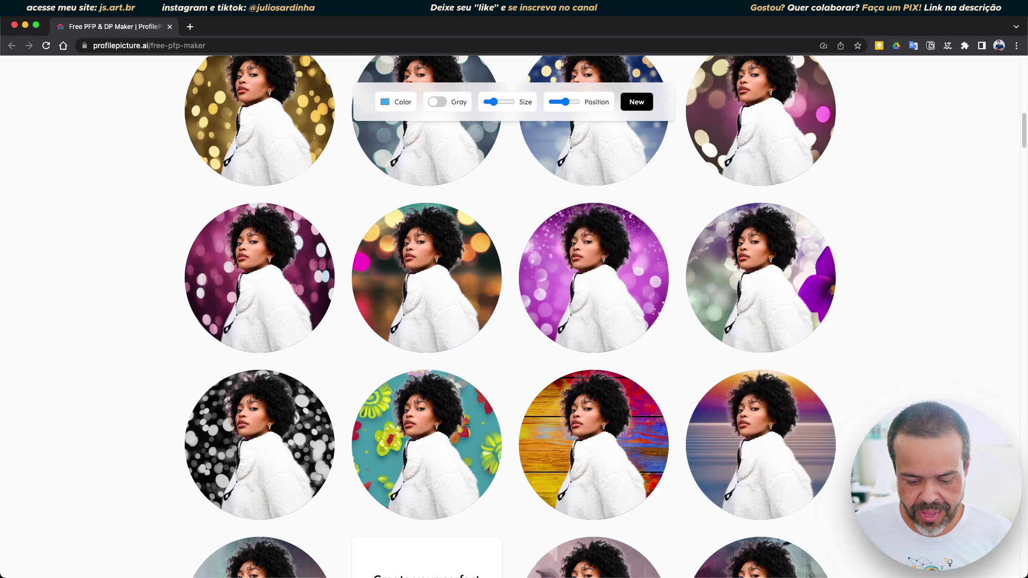
scroll(856, 406, "down", 2)
scroll(892, 399, "down", 1)
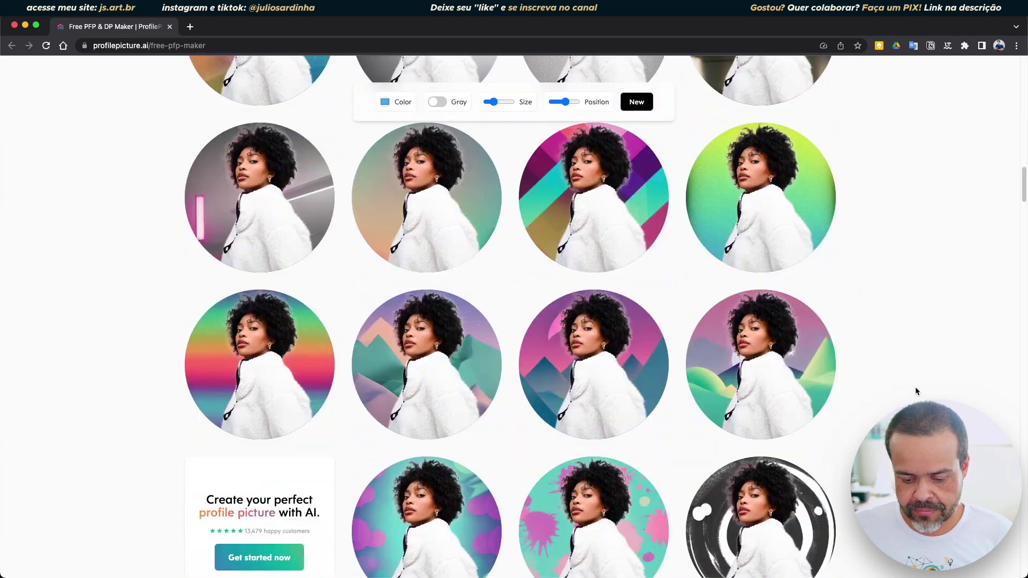
scroll(917, 391, "down", 5)
scroll(914, 389, "down", 3)
scroll(914, 386, "down", 2)
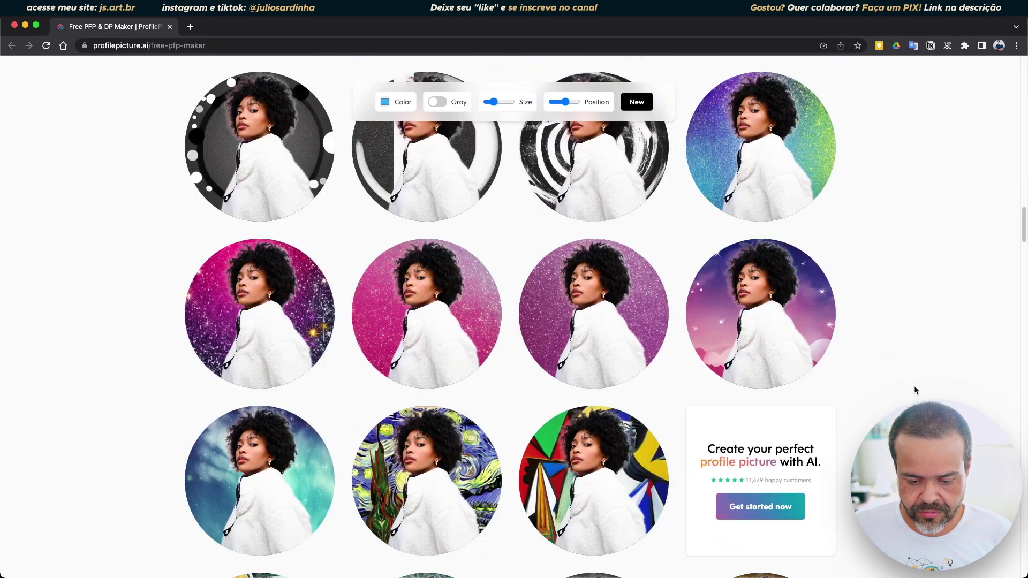
scroll(914, 386, "down", 4)
scroll(913, 385, "down", 4)
scroll(913, 385, "down", 4)
scroll(914, 390, "down", 2)
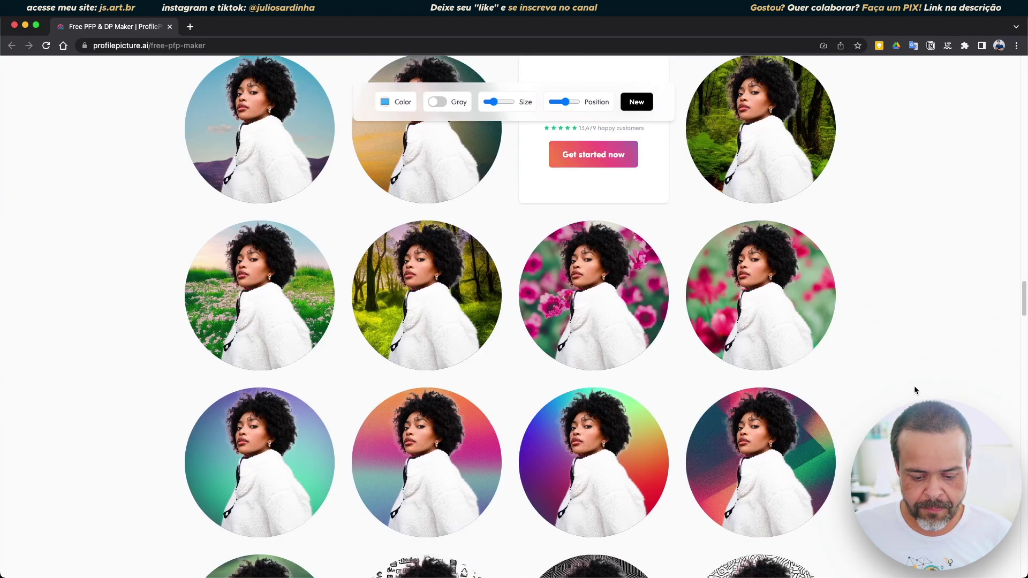
scroll(914, 389, "down", 4)
scroll(914, 389, "down", 4)
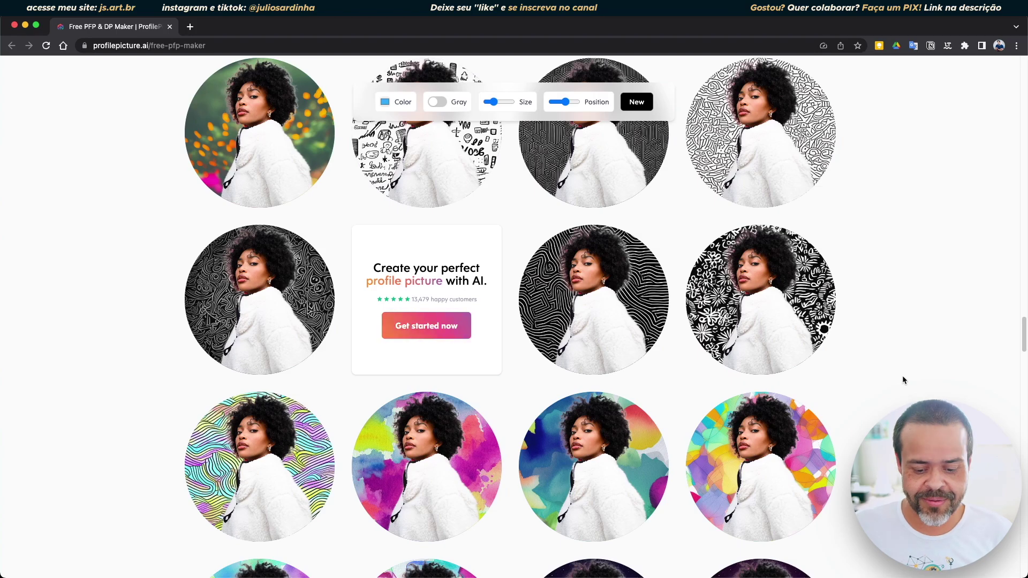
scroll(902, 378, "down", 4)
scroll(902, 378, "down", 5)
scroll(902, 379, "down", 3)
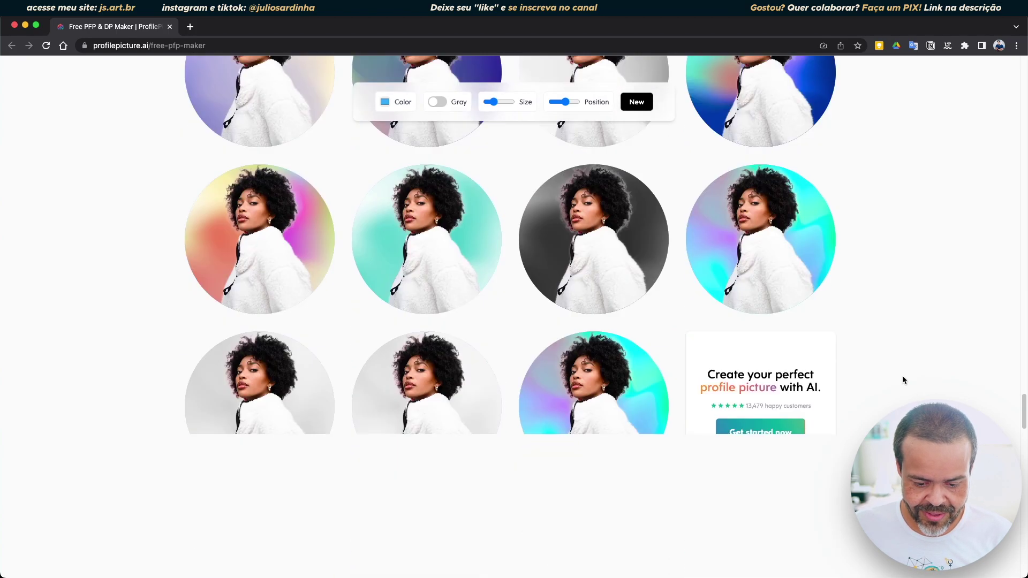
scroll(902, 379, "down", 3)
scroll(902, 379, "down", 3)
scroll(902, 379, "down", 3)
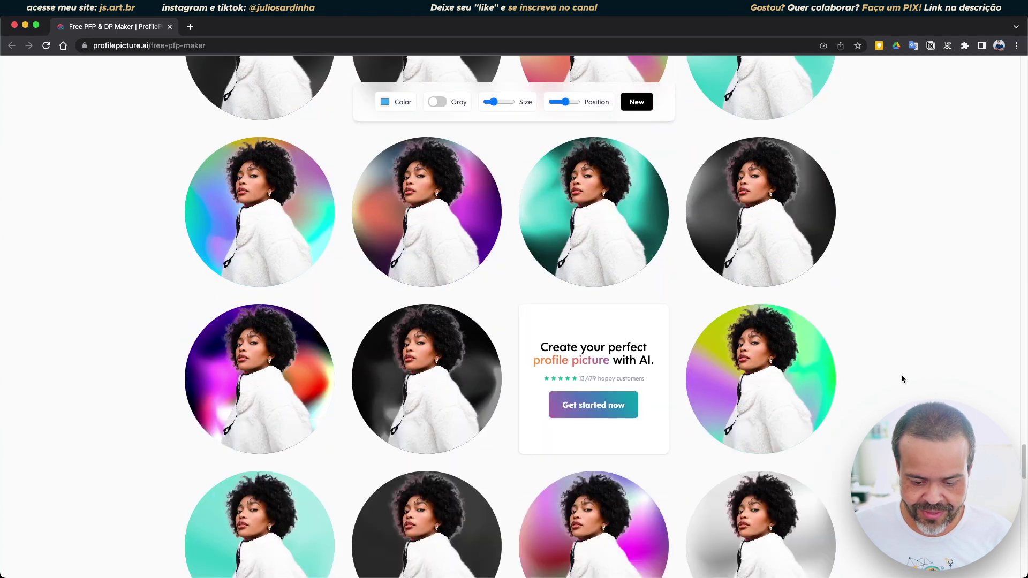
scroll(902, 376, "up", 5)
scroll(902, 375, "up", 5)
scroll(902, 376, "up", 5)
scroll(900, 374, "up", 3)
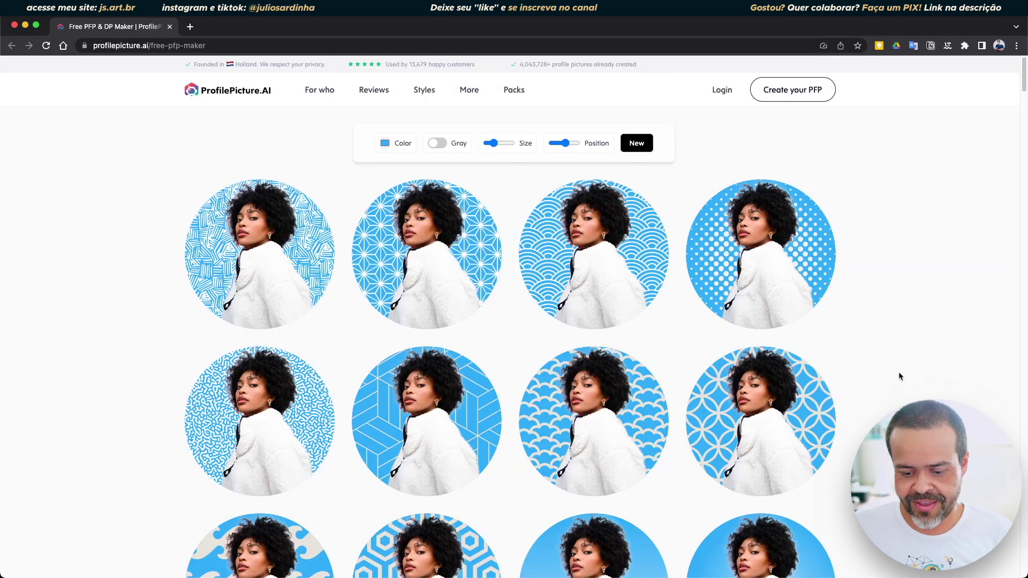
- Start over and upload ayo-ogunseinde-6W4F62sN_yI-unsplash.jpg, the red-haired woman's portrait, from Selfies
left_click(640, 155)
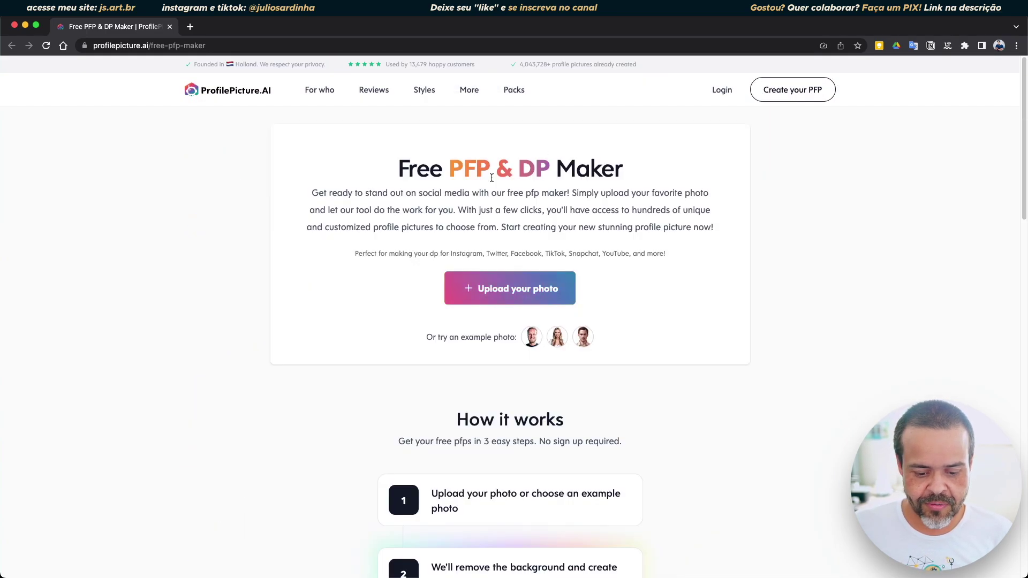
left_click(514, 291)
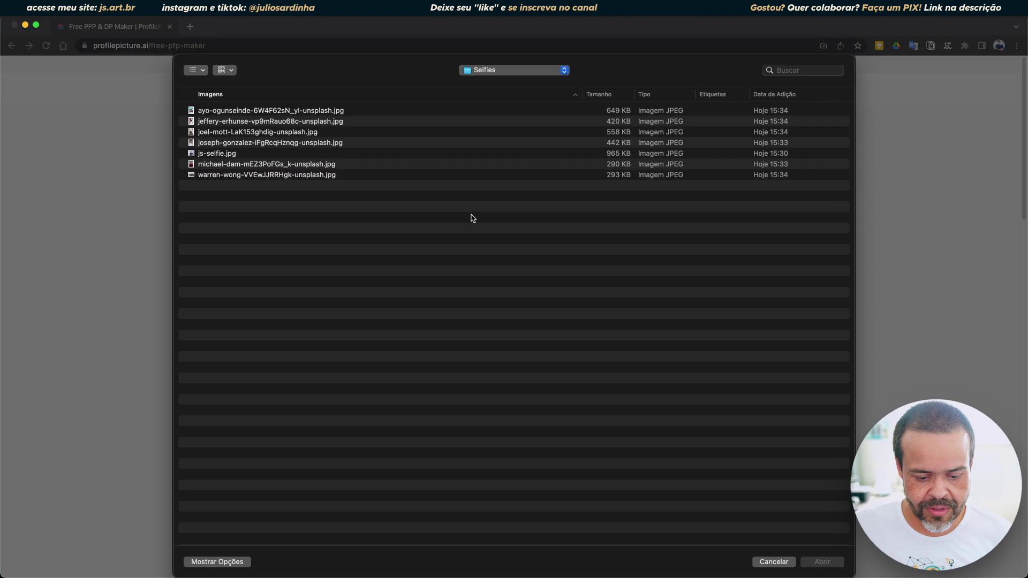
left_click(262, 111)
key("space")
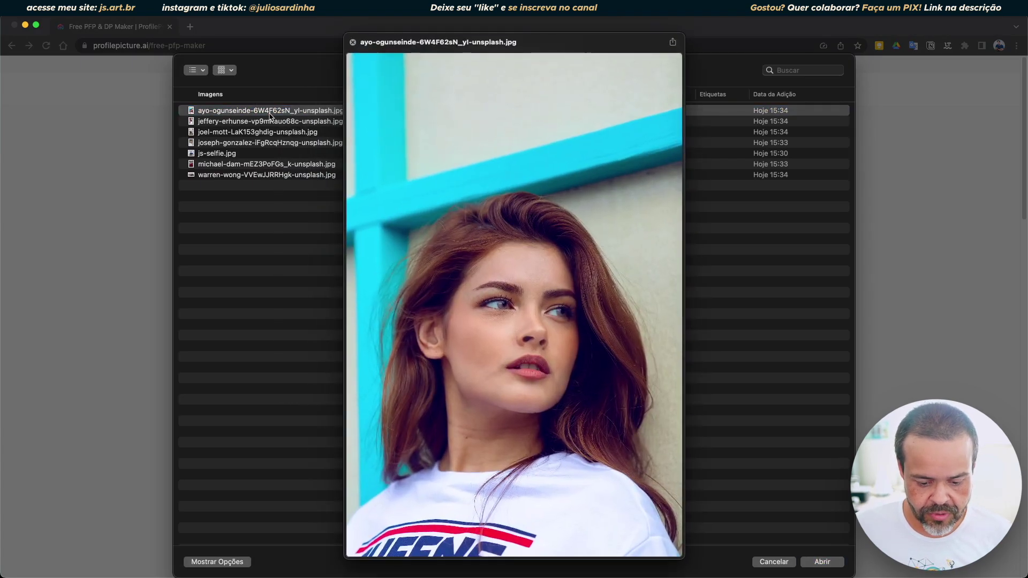
key("space")
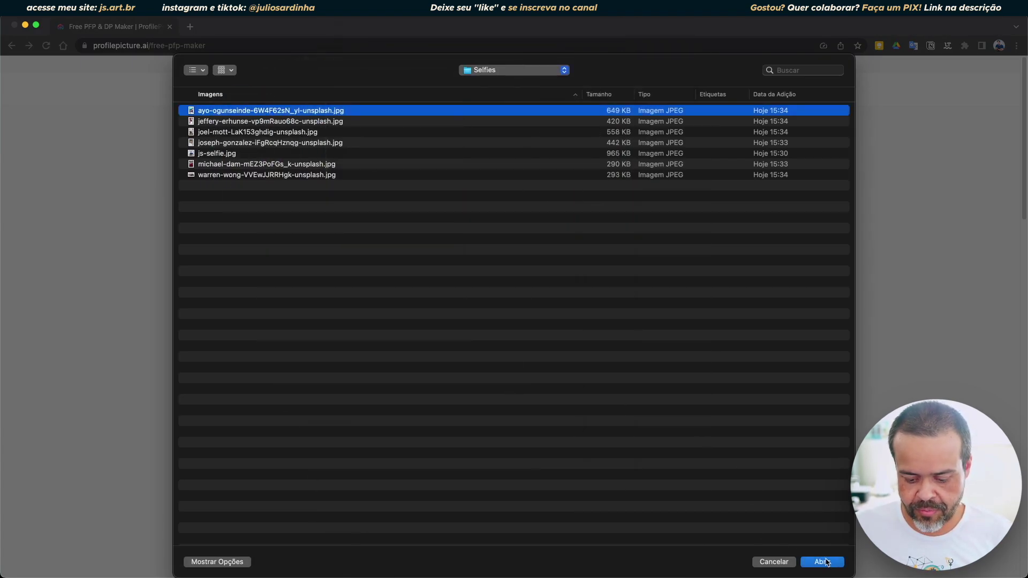
left_click(824, 562)
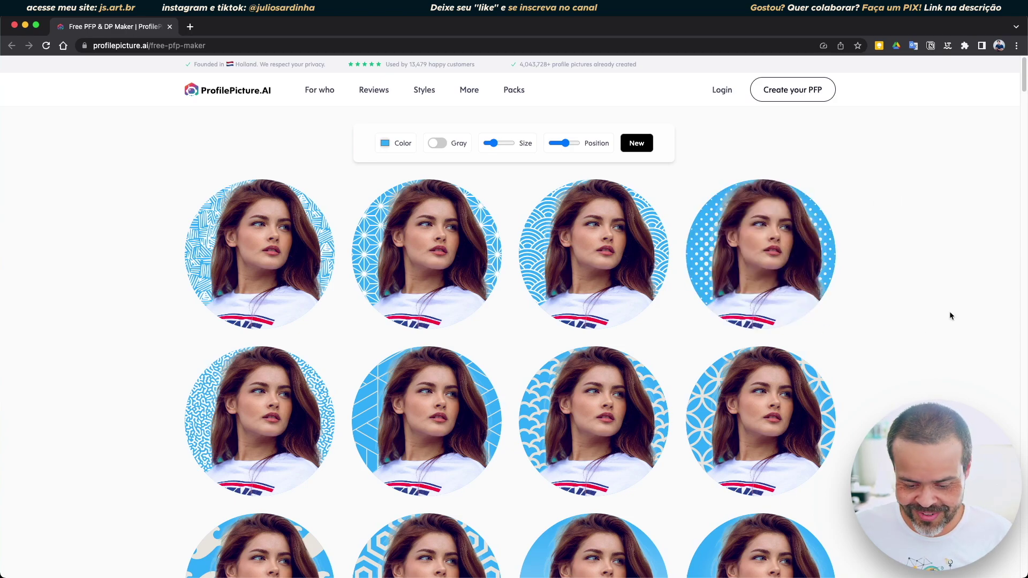
- Browse the red-haired woman's pattern, bokeh and gradient pictures, then clear them with New
scroll(899, 310, "down", 5)
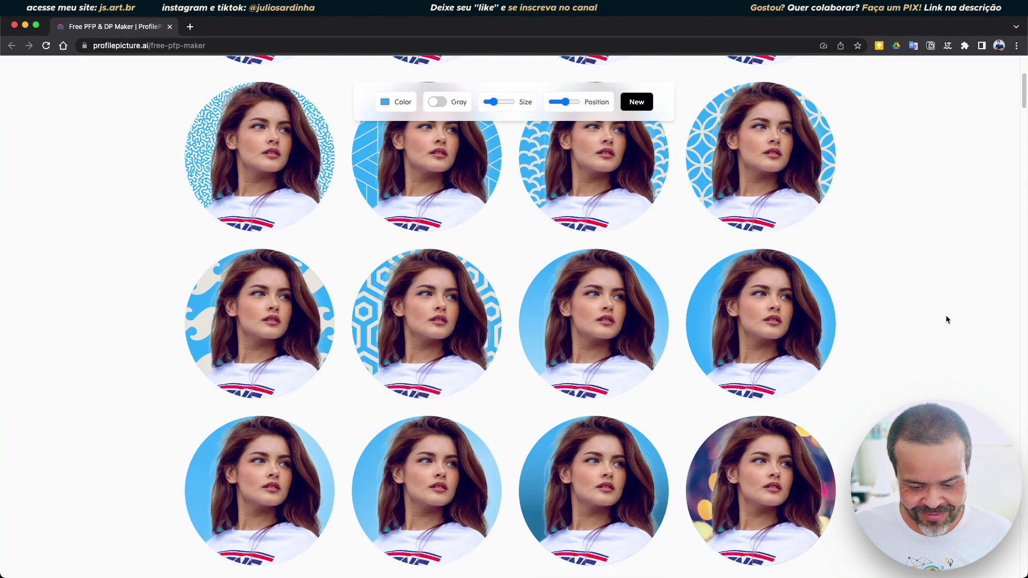
scroll(943, 305, "down", 3)
scroll(942, 302, "down", 2)
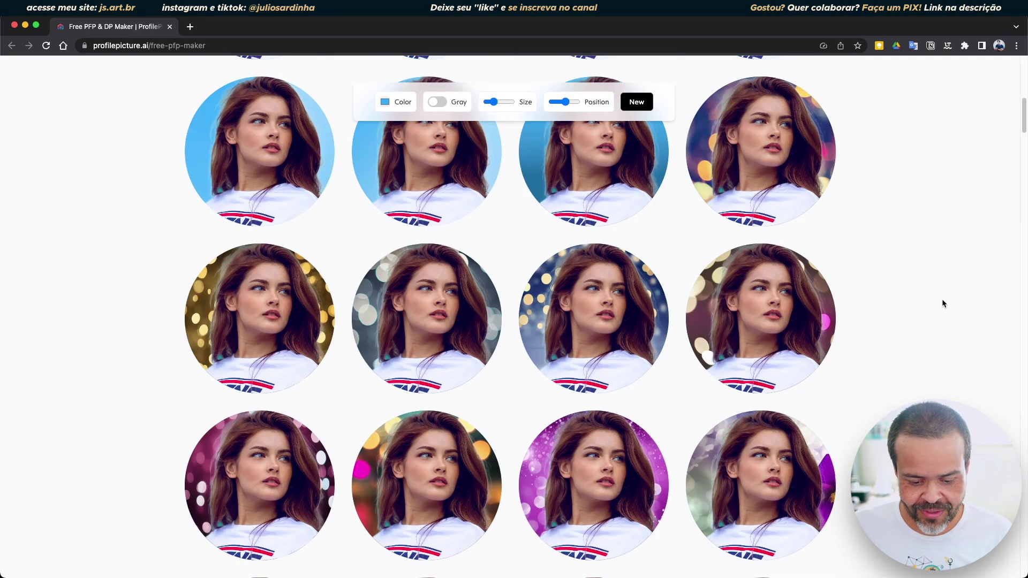
scroll(942, 300, "up", 6)
scroll(941, 300, "up", 4)
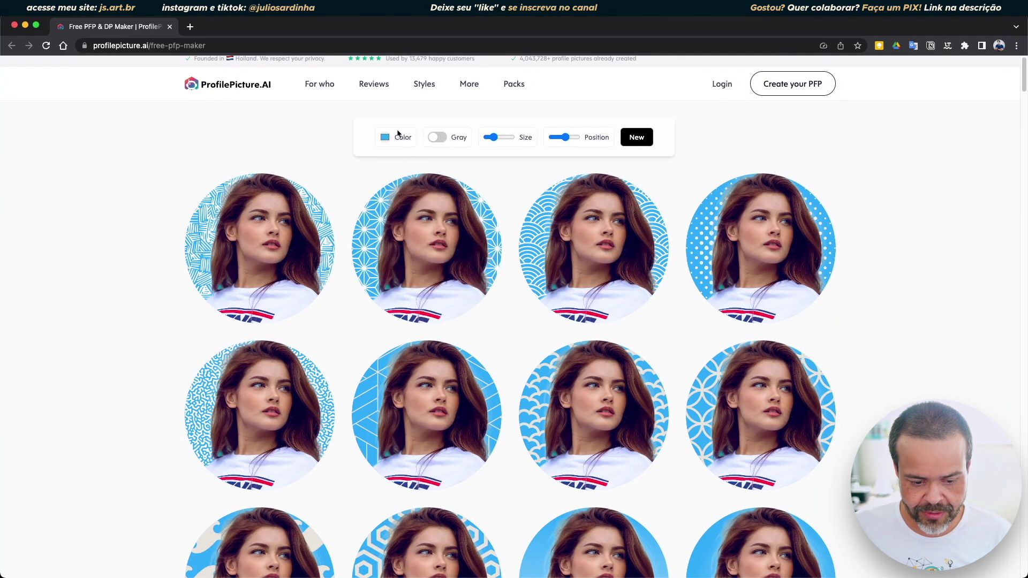
scroll(915, 303, "down", 2)
scroll(914, 303, "down", 5)
scroll(911, 301, "down", 5)
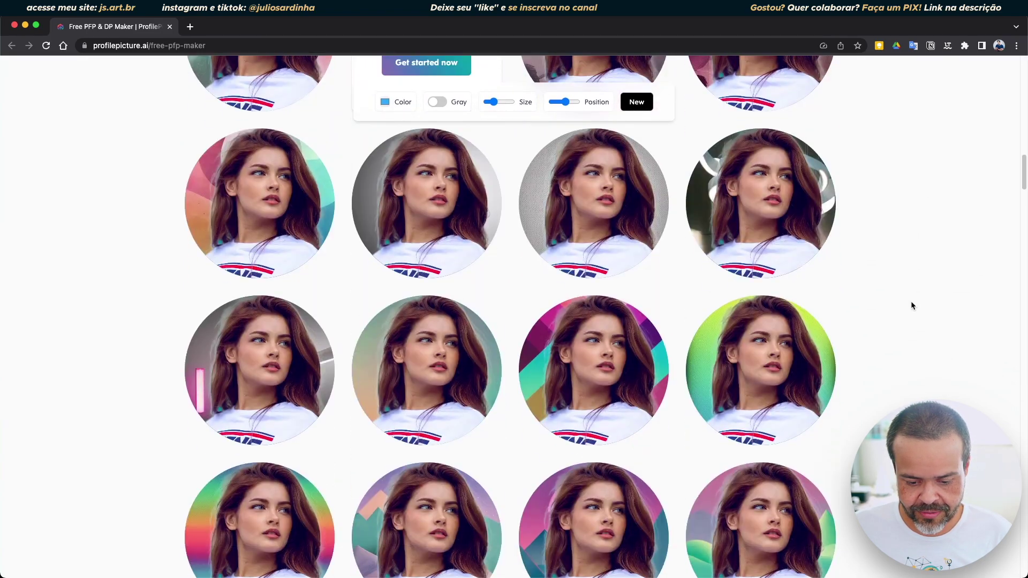
scroll(910, 301, "down", 5)
scroll(910, 301, "down", 3)
scroll(910, 300, "up", 10)
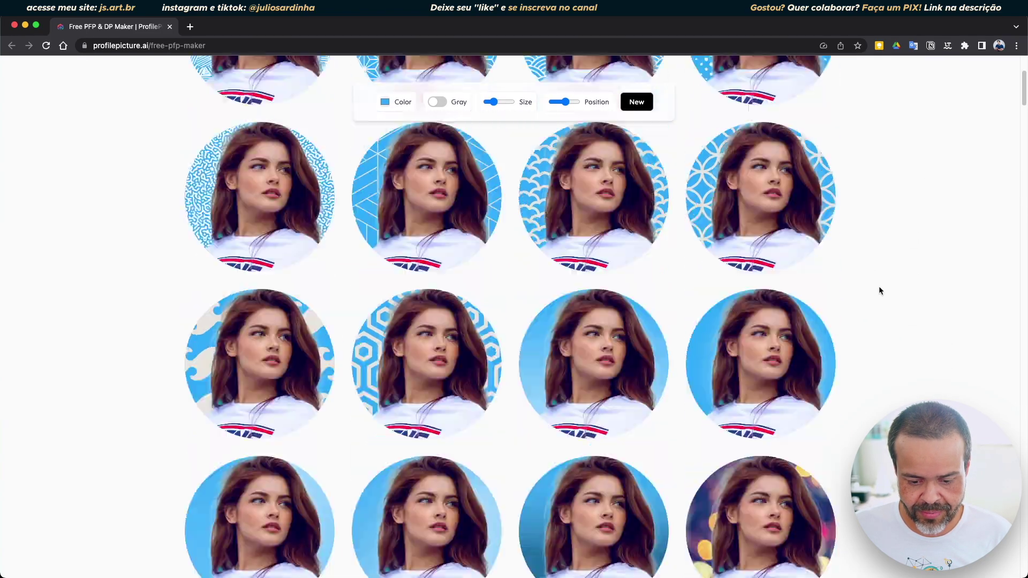
scroll(878, 286, "up", 3)
left_click(633, 141)
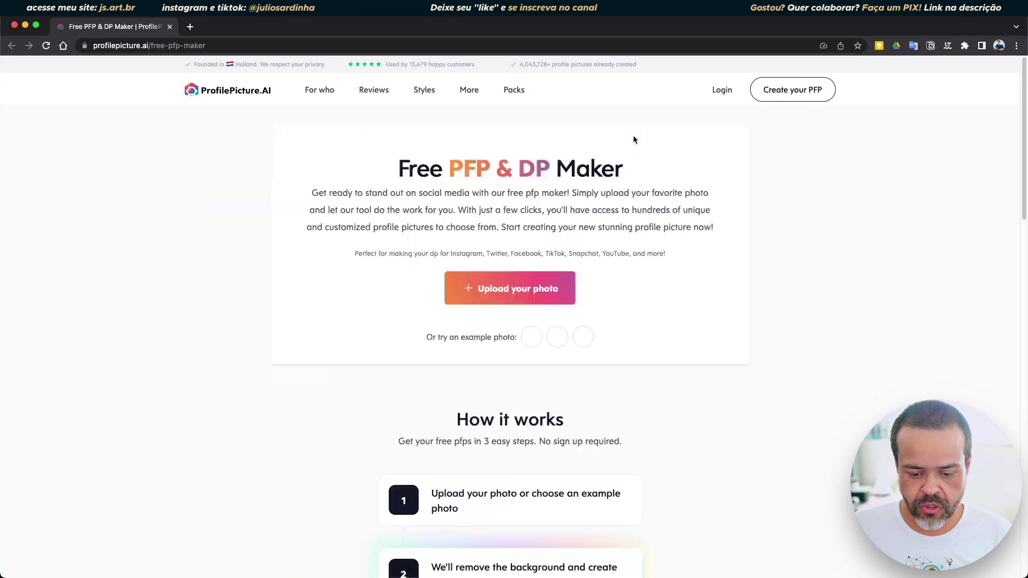
- Preview the Selfies photos and upload warren-wong-VVEwJJRRHgk-unsplash.jpg, the smiling man in a black jacket
left_click(517, 284)
left_click(263, 125)
key("space")
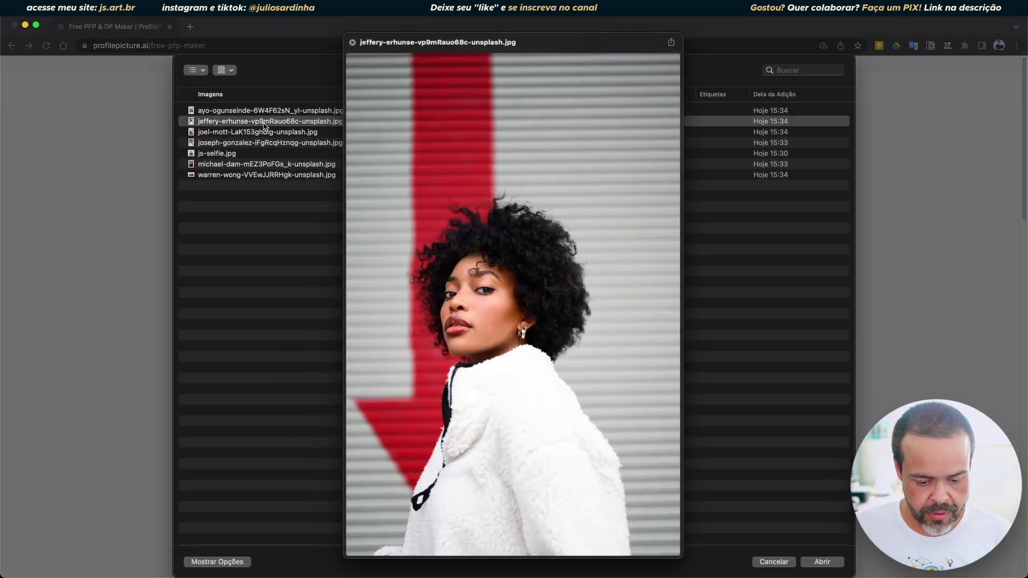
key("Down")
key("Down")
key("Down")
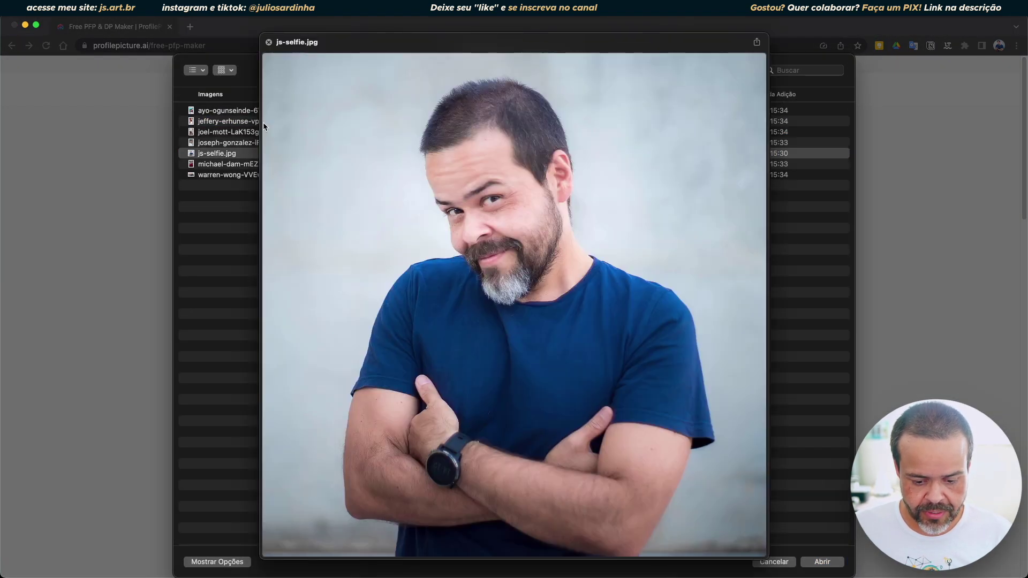
key("Up")
key("Down")
key("Down")
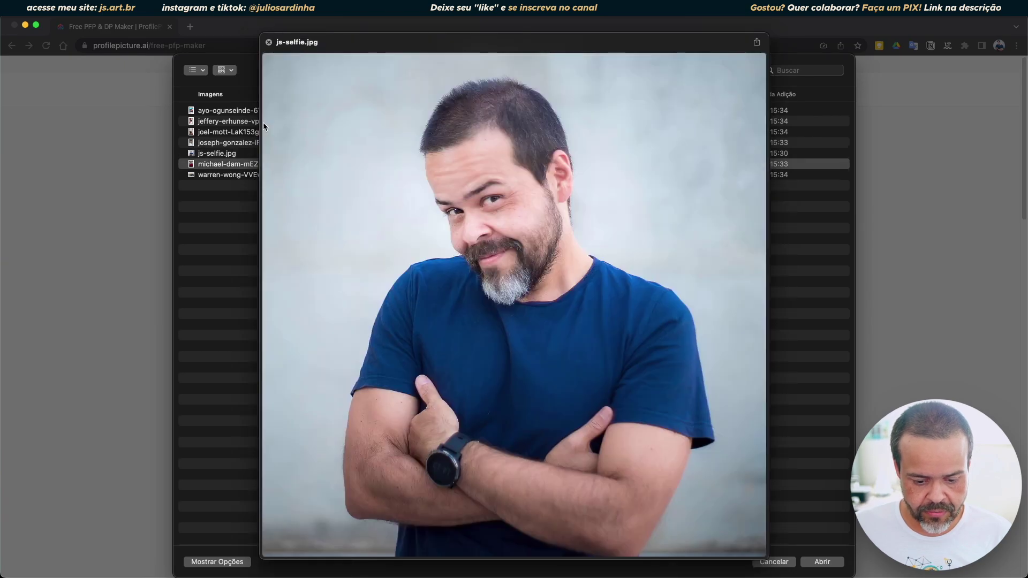
key("Down")
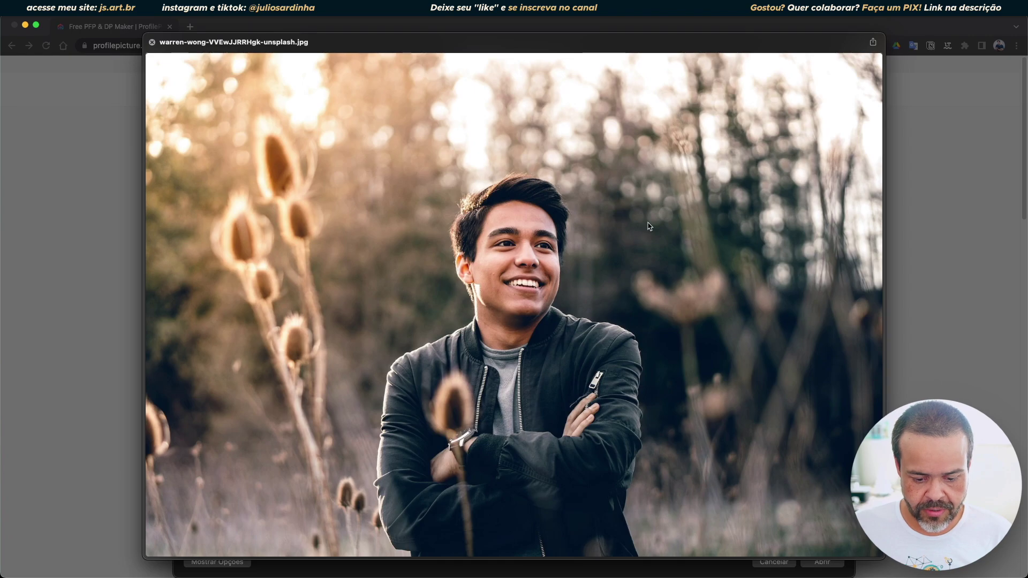
key("space")
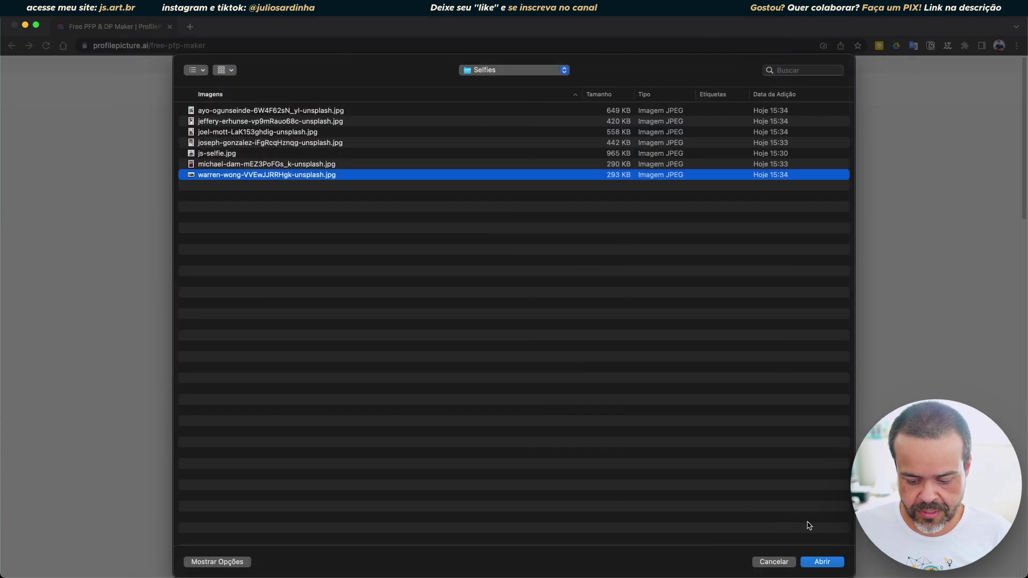
left_click(828, 562)
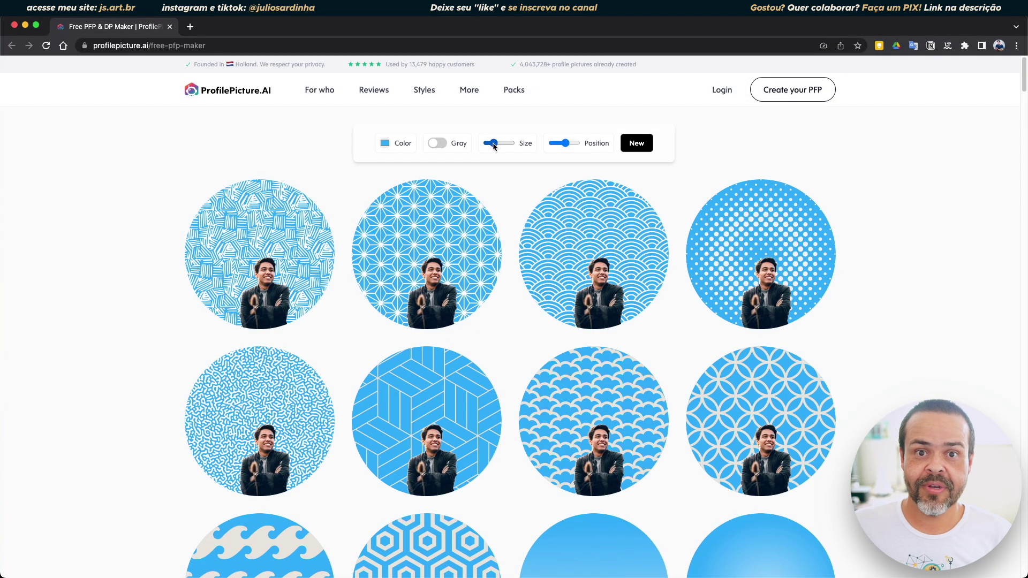
- Enlarge the man to the maximum Size and nudge his Position slightly right
left_click_drag(496, 146, 563, 143)
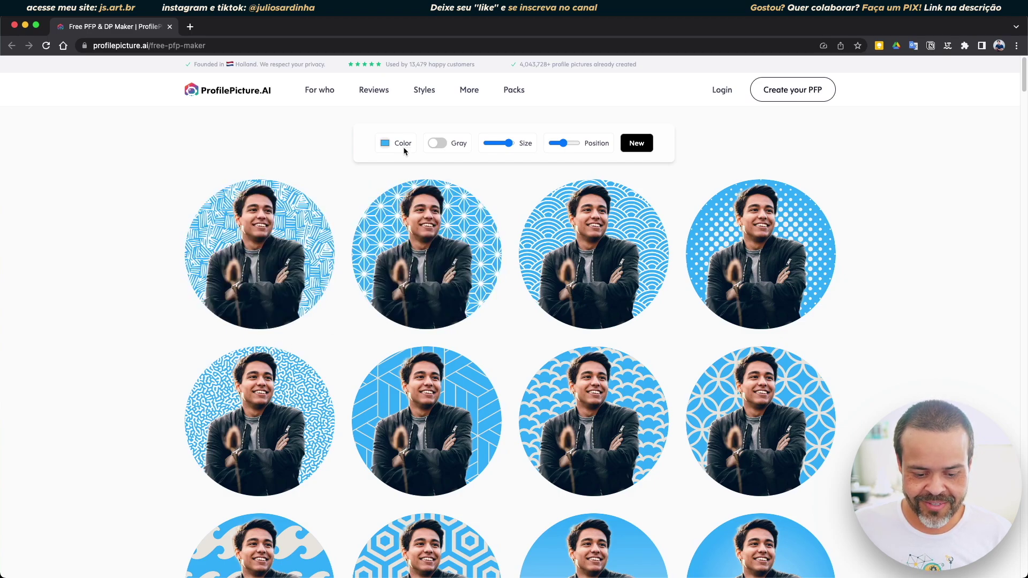
left_click_drag(507, 144, 511, 144)
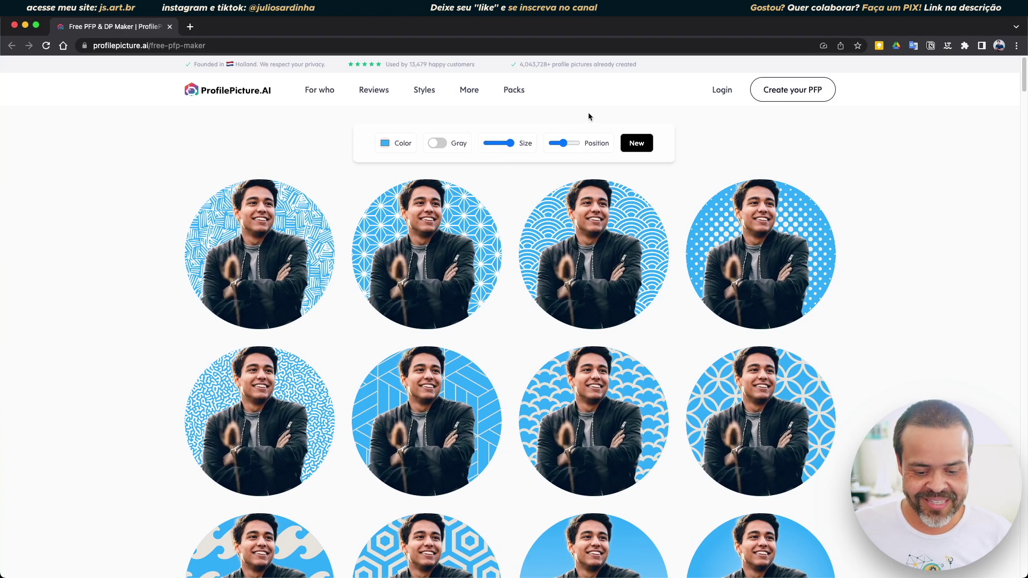
left_click(564, 144)
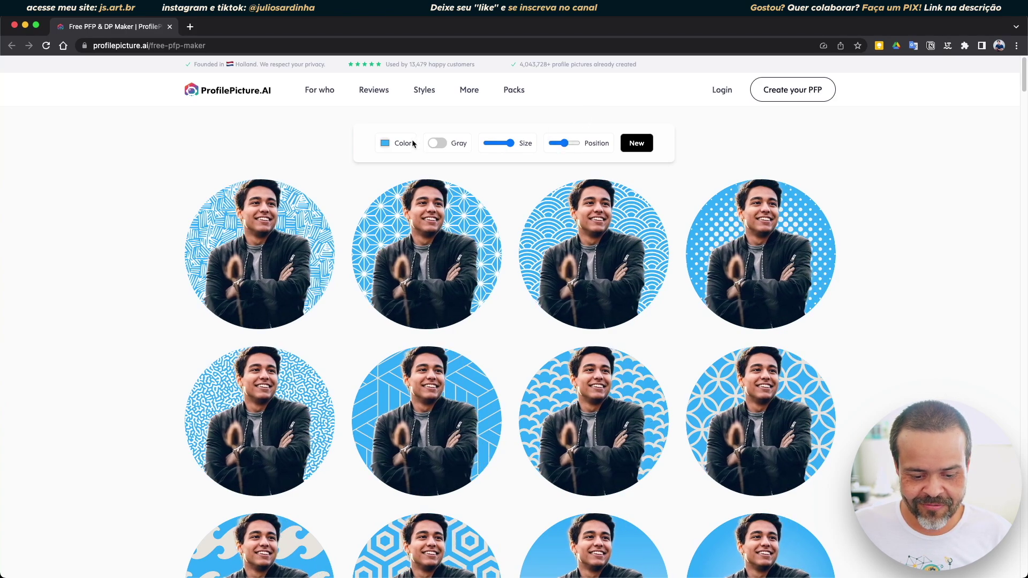
- Shift the background hue from light blue to green for the man's picture grid
left_click(412, 143)
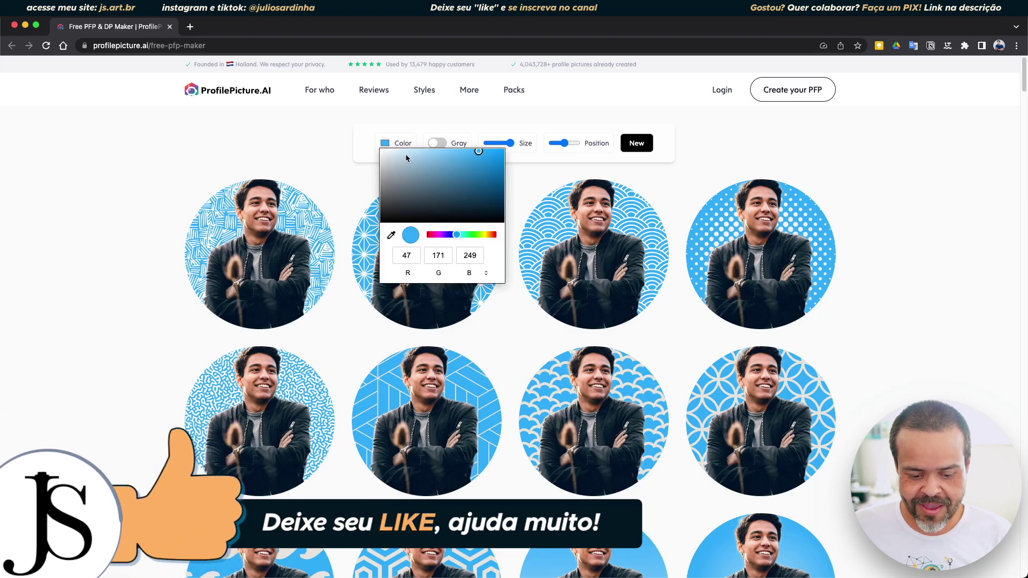
left_click_drag(455, 236, 471, 235)
scroll(775, 251, "down", 10)
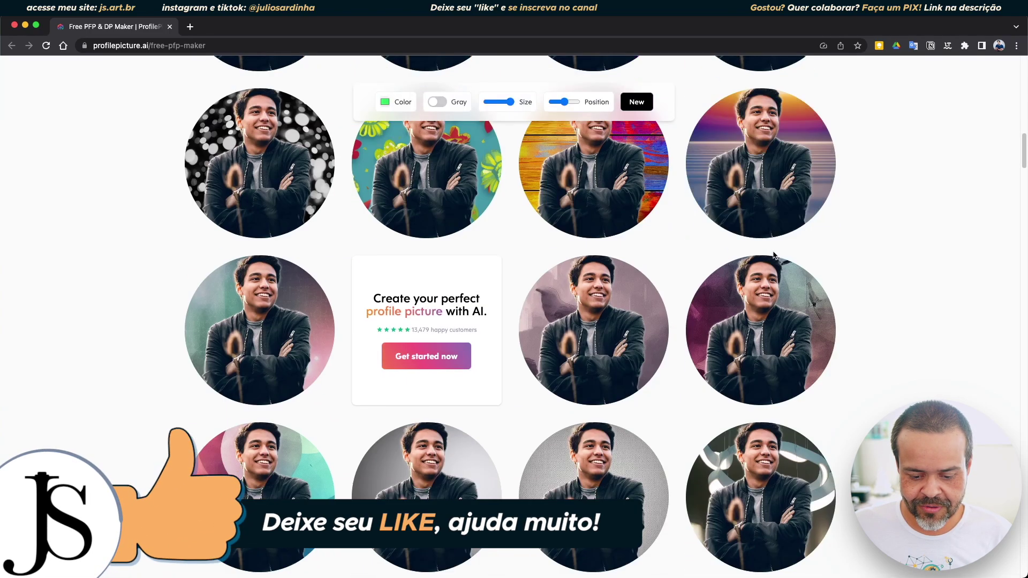